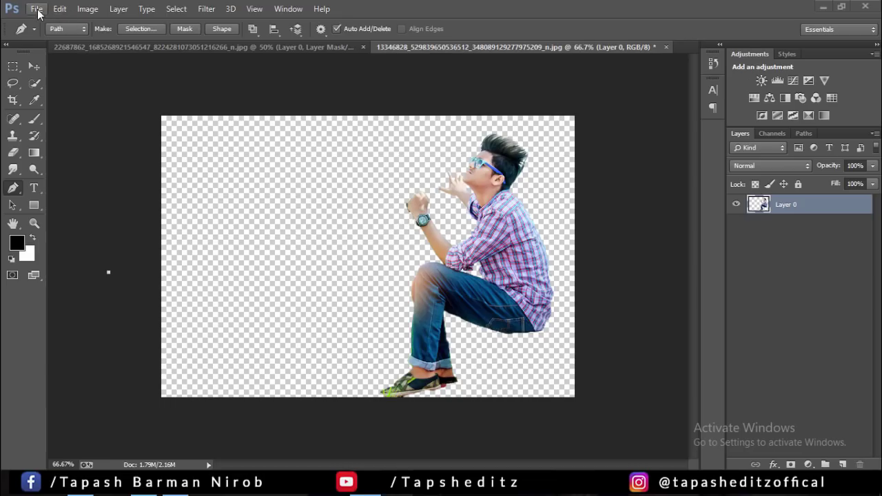
- Create a blank white 1920 × 1080 pixel document and zoom out to see the whole canvas
click(36, 9)
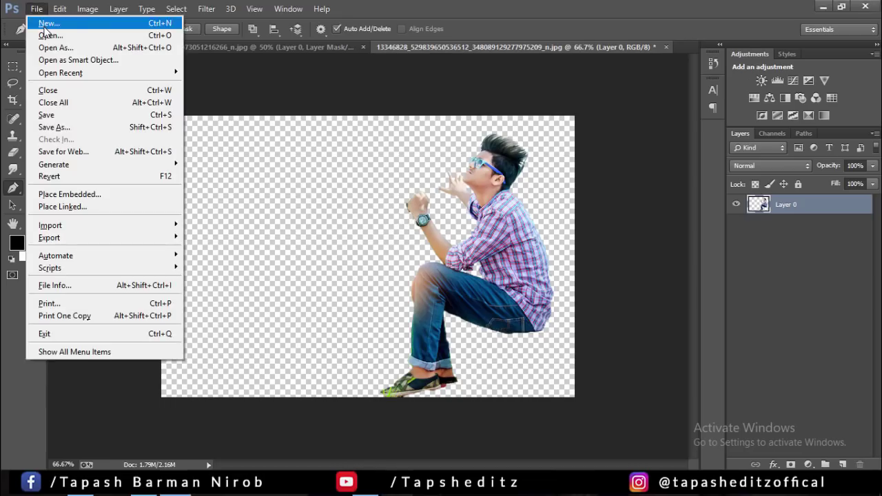
click(34, 20)
double_click(217, 147)
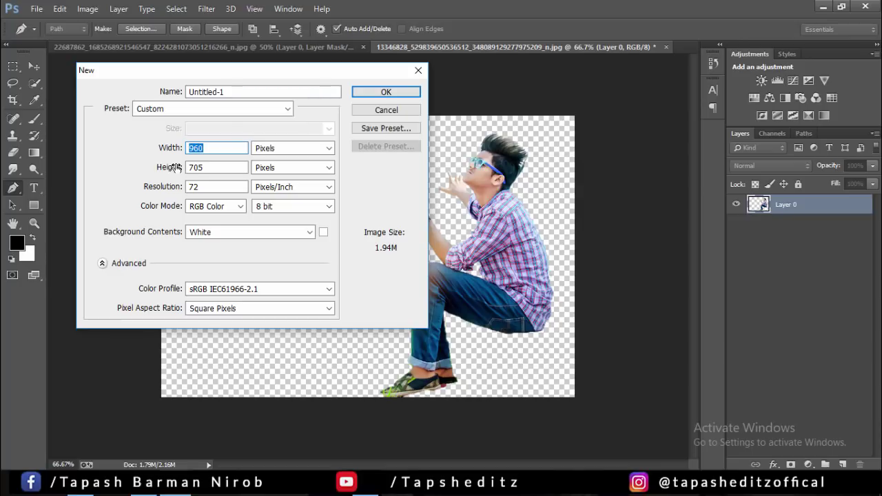
text(1920)
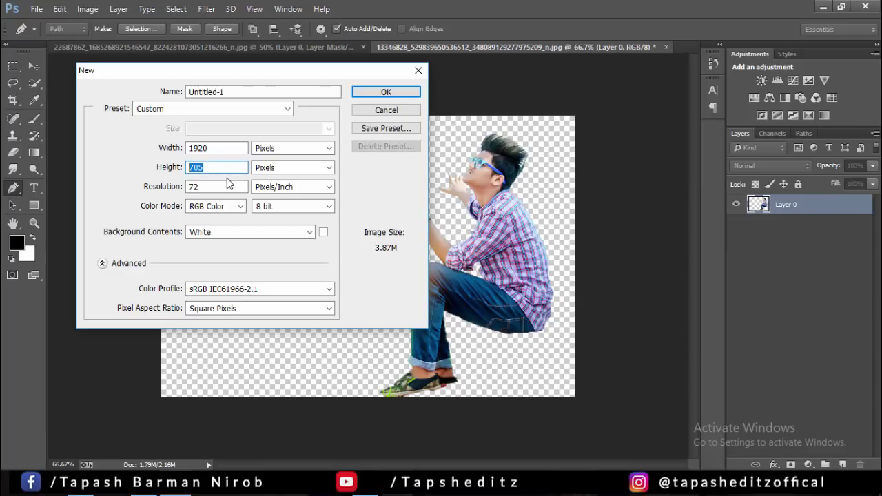
text(1080)
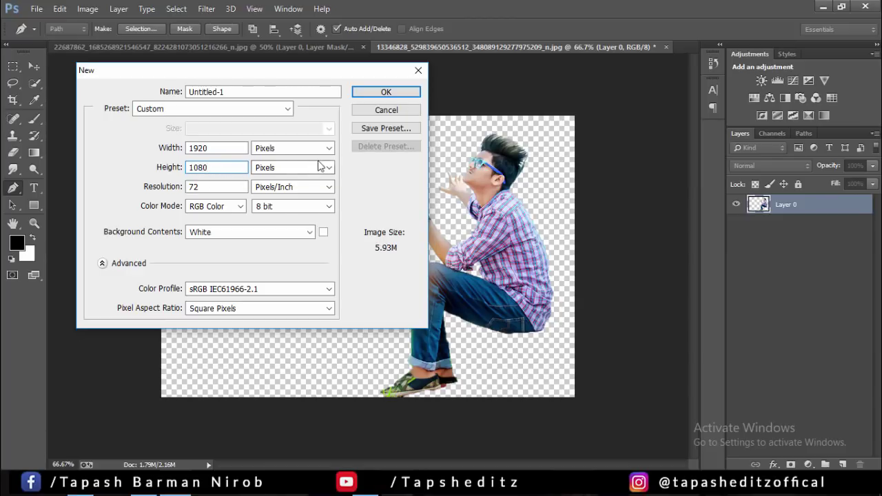
click(374, 90)
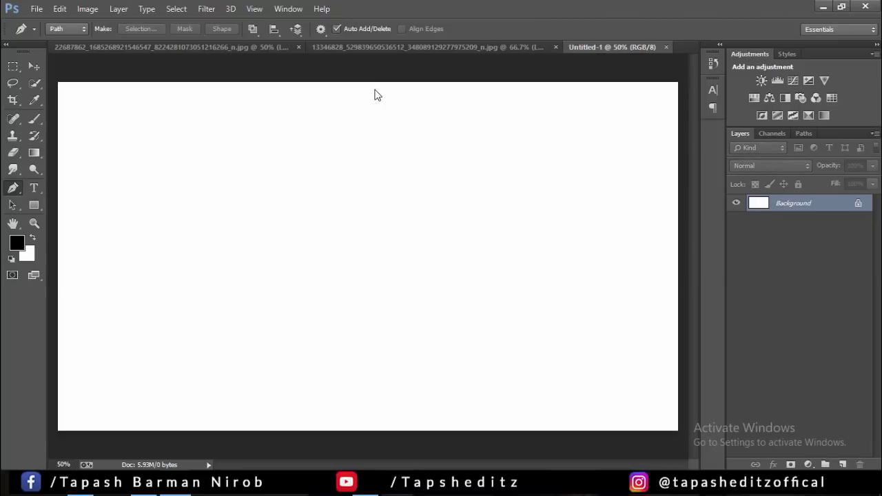
key(ctrl+minus)
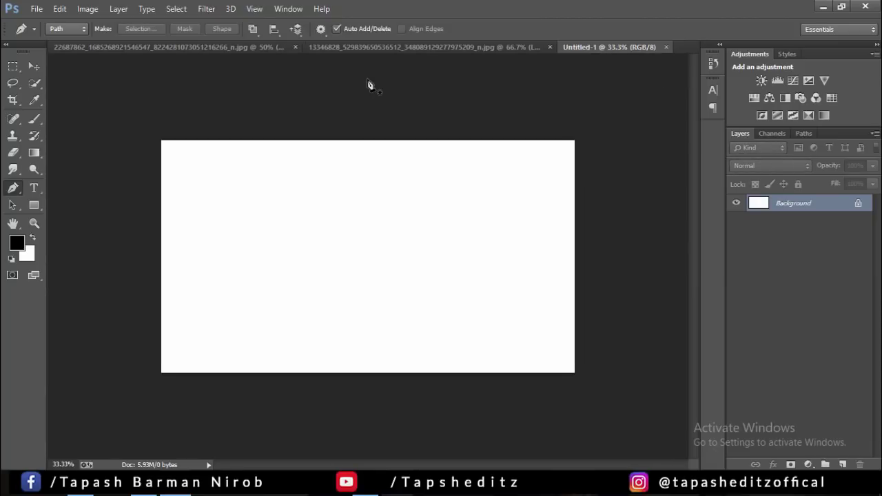
- Drag the cut-out young man from his photo into the Untitled-1 document
click(445, 45)
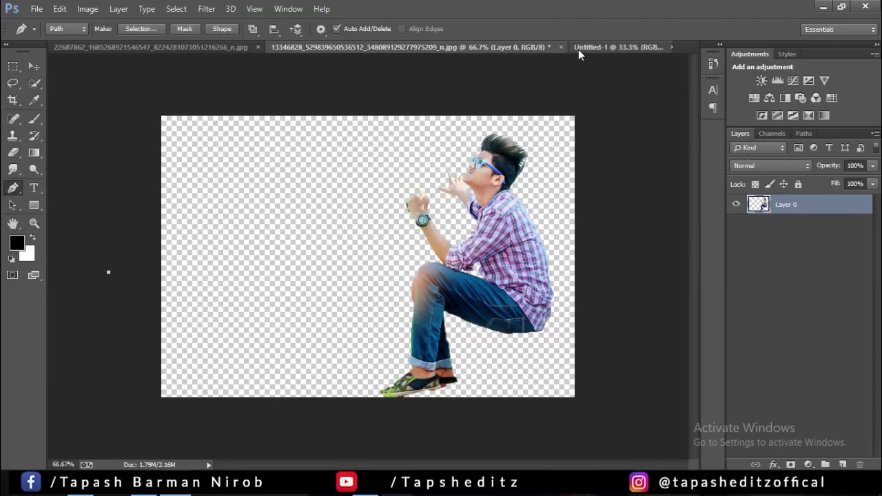
click(578, 49)
click(492, 45)
click(35, 70)
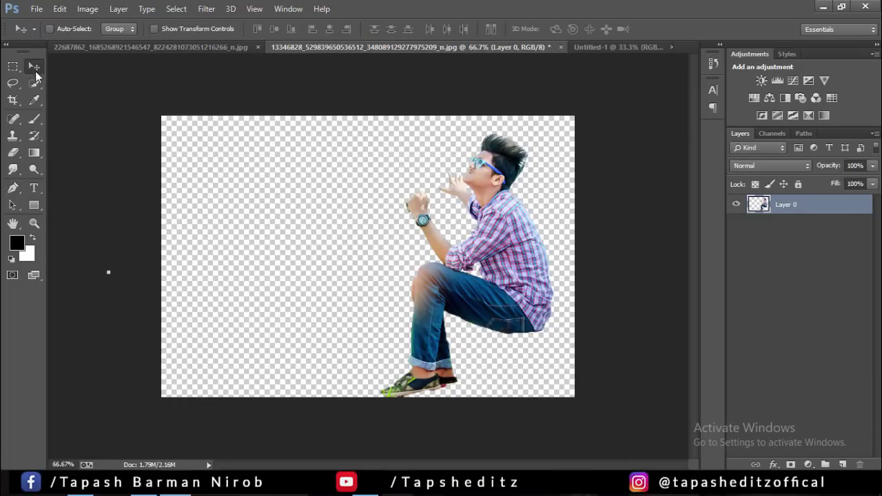
drag(471, 227, 506, 208)
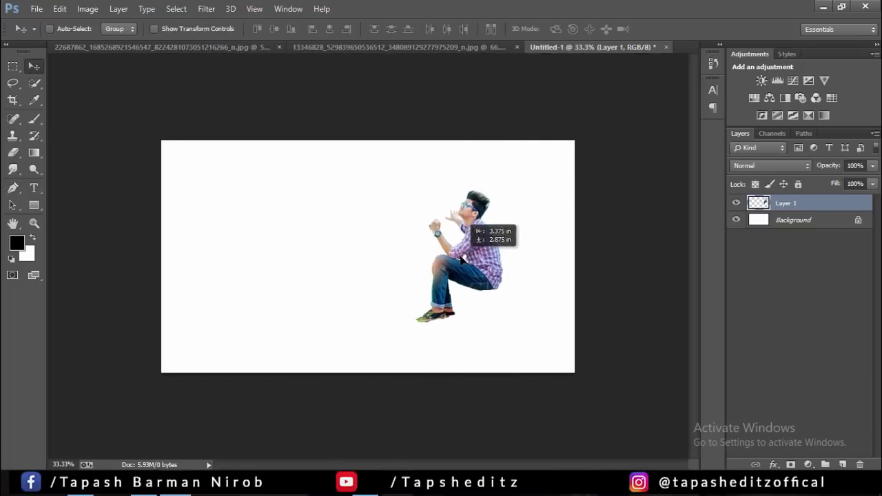
drag(505, 207, 509, 253)
- Convert the man's layer to a smart object and scale him up
right_click(797, 206)
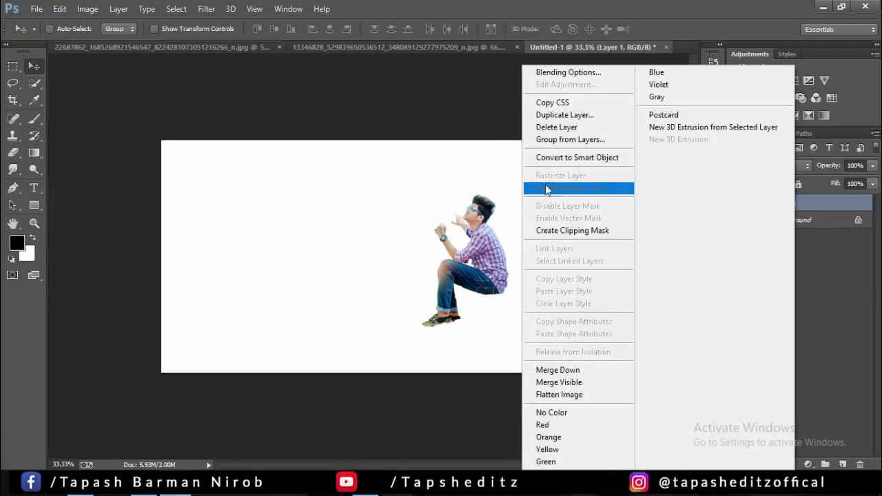
click(579, 158)
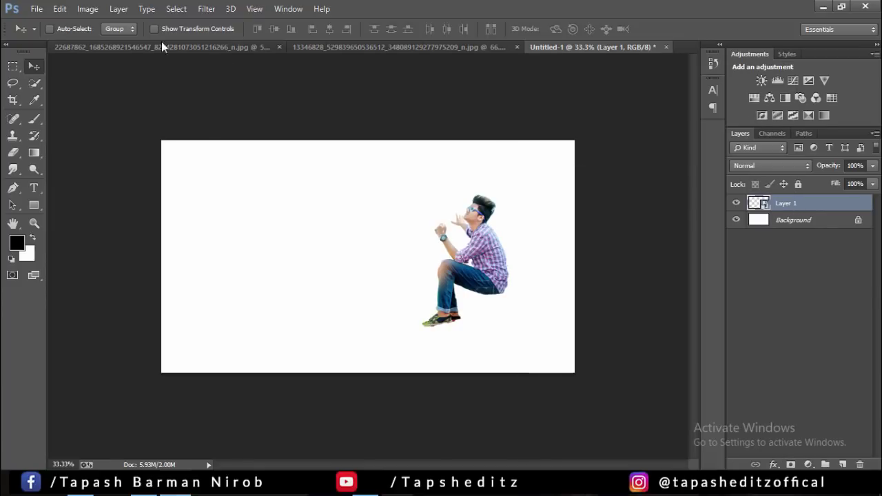
key(ctrl+t)
drag(521, 197, 570, 186)
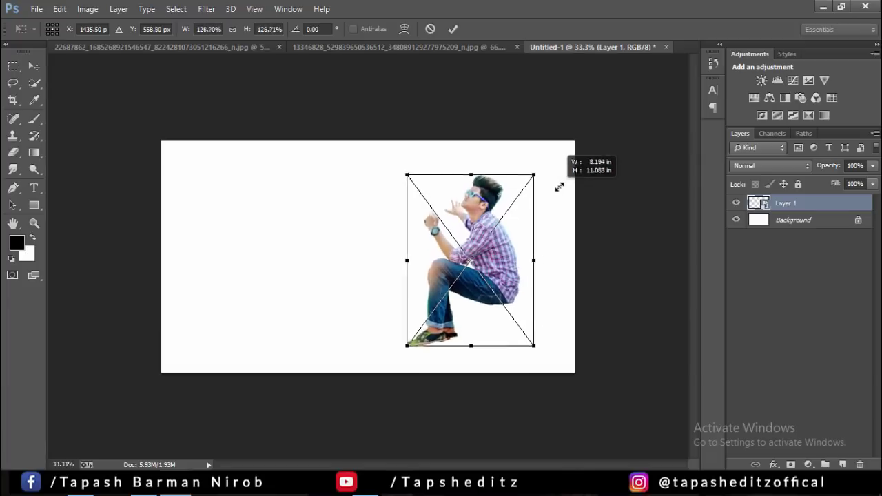
click(453, 29)
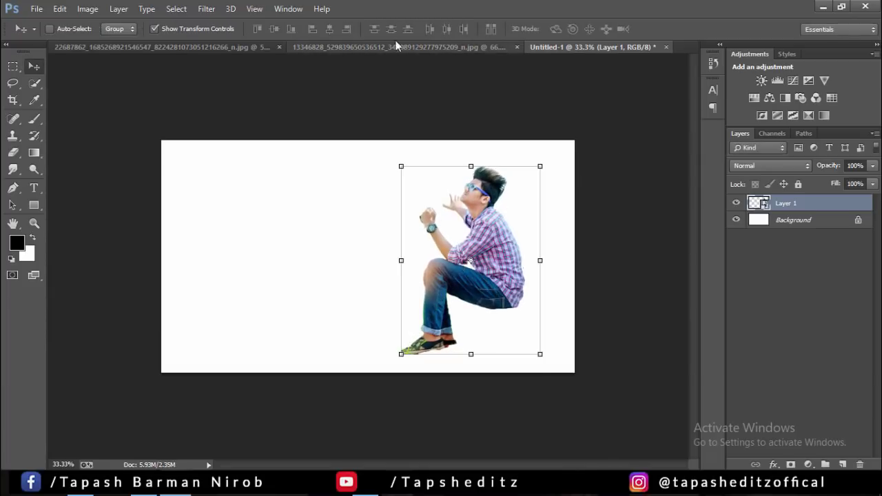
click(155, 29)
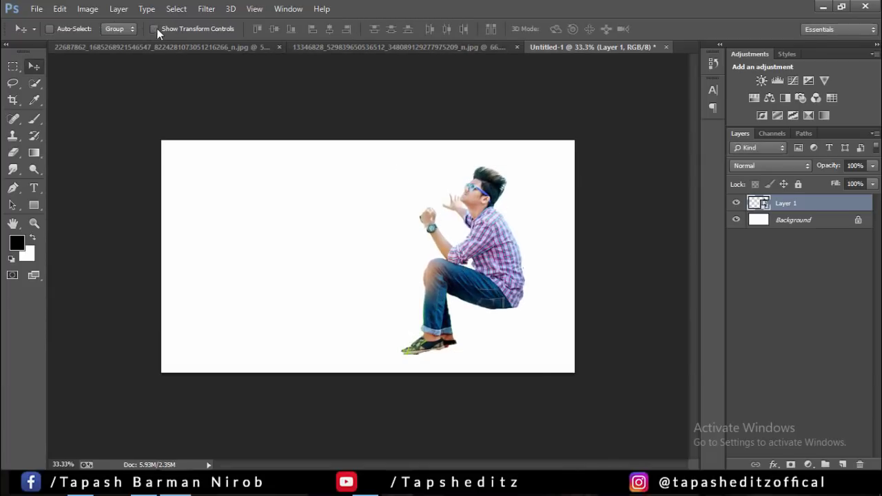
- Place the wooden plank image embedded, rotated about 89° to lie horizontally under the man
click(36, 8)
click(79, 193)
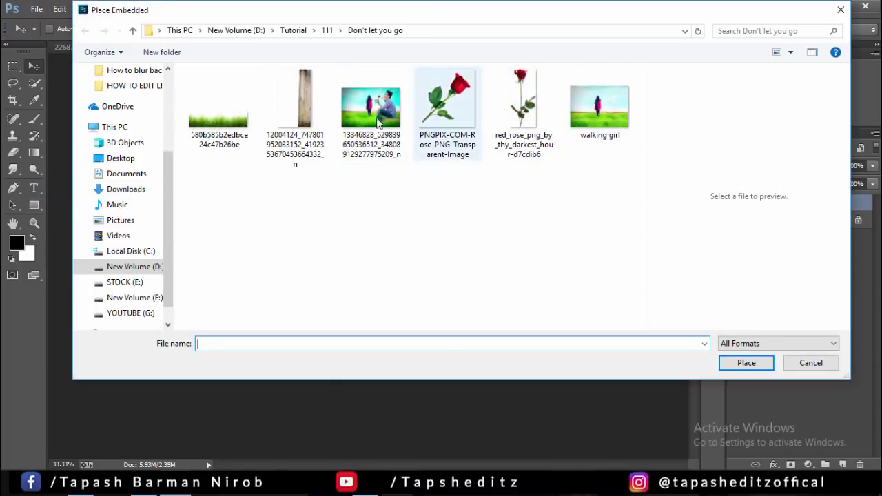
click(307, 119)
click(746, 363)
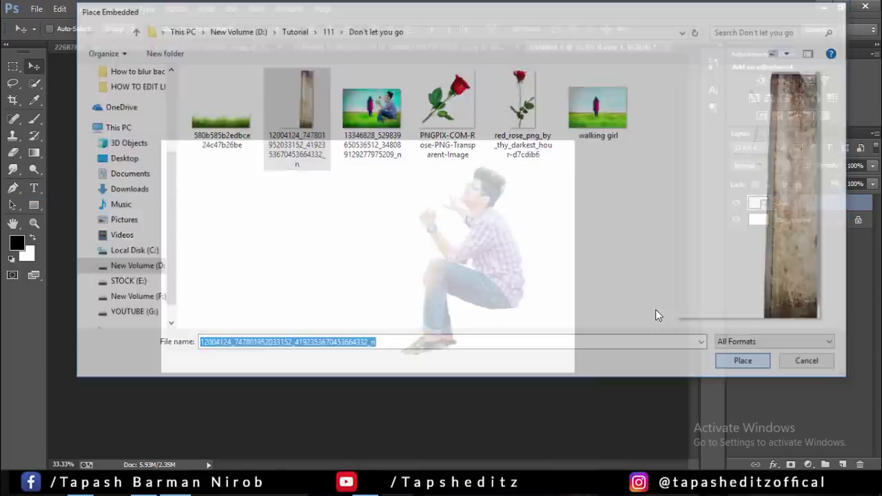
drag(393, 142, 522, 287)
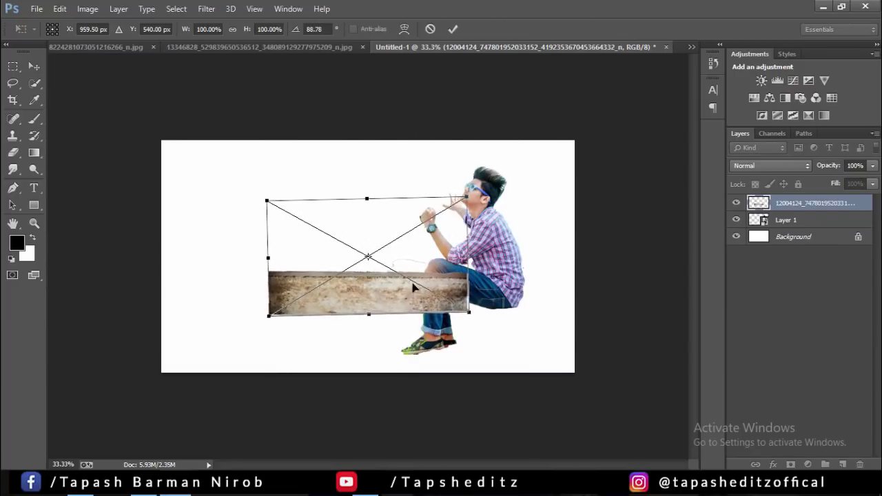
drag(414, 288, 585, 307)
right_click(537, 268)
click(561, 275)
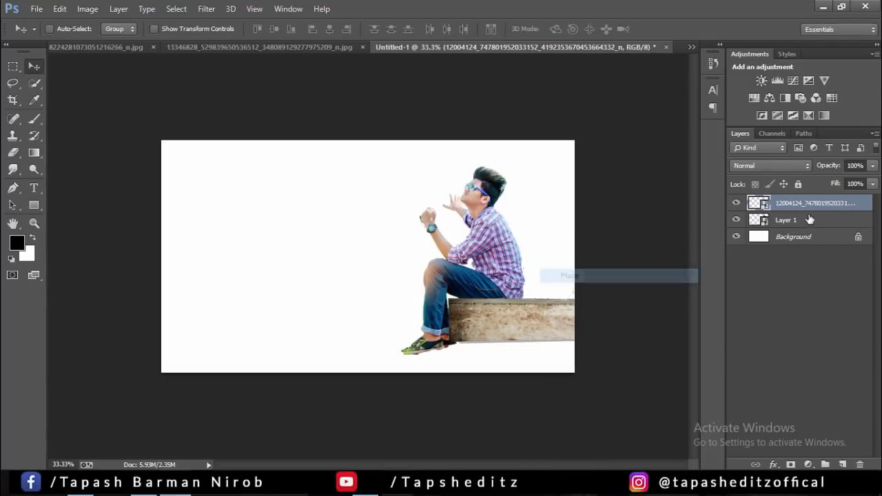
- Move the plank layer below Layer 1 and fine-tune its position under the man
drag(809, 219, 808, 226)
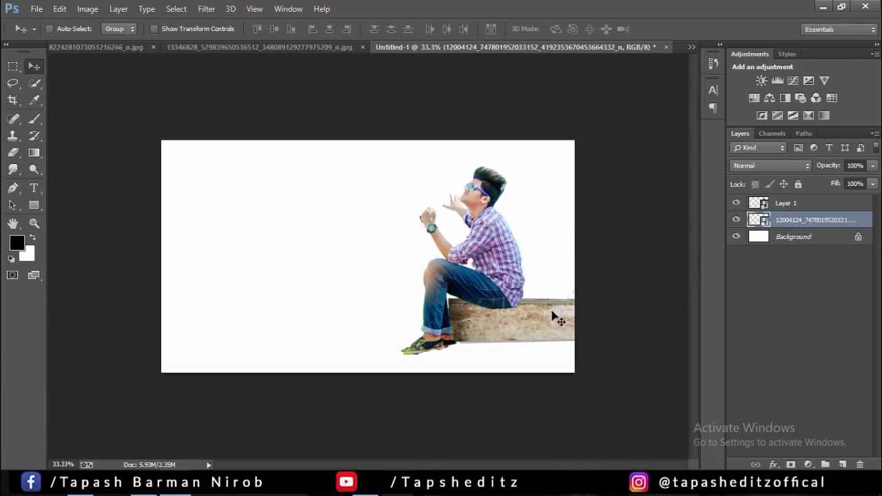
drag(555, 318, 538, 320)
key(ctrl+plus)
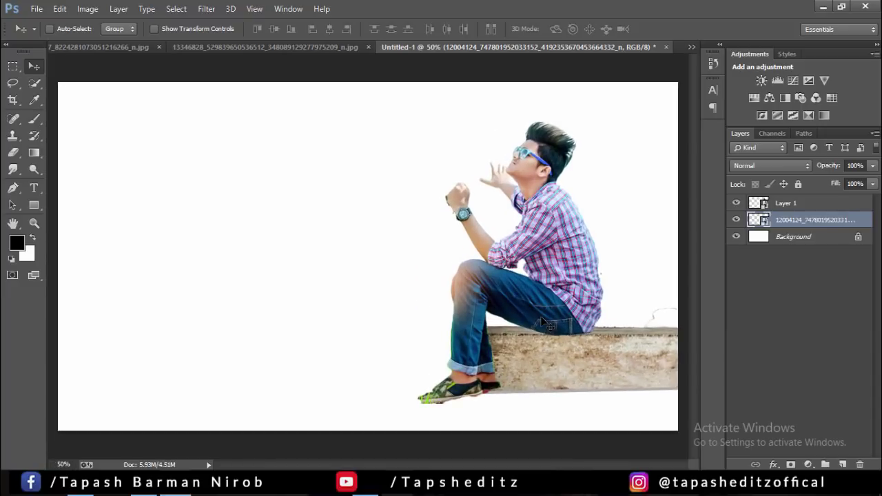
key(ctrl+minus)
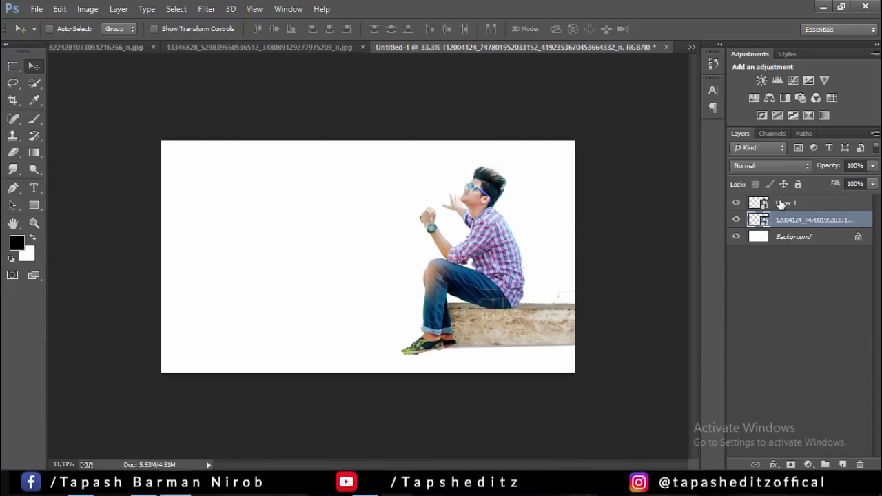
drag(502, 269, 502, 274)
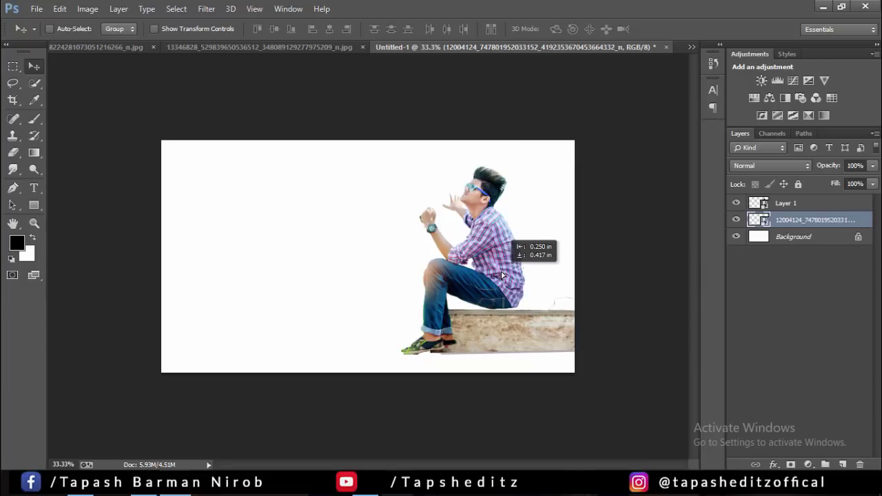
key(Up)
key(Up)
key(Up)
key(Up)
key(Up)
key(Up)
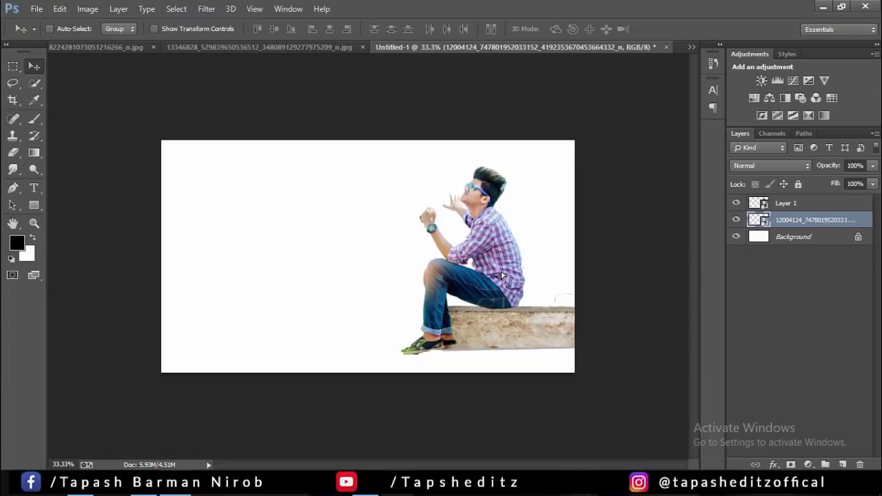
key(Up)
key(Up)
key(Up)
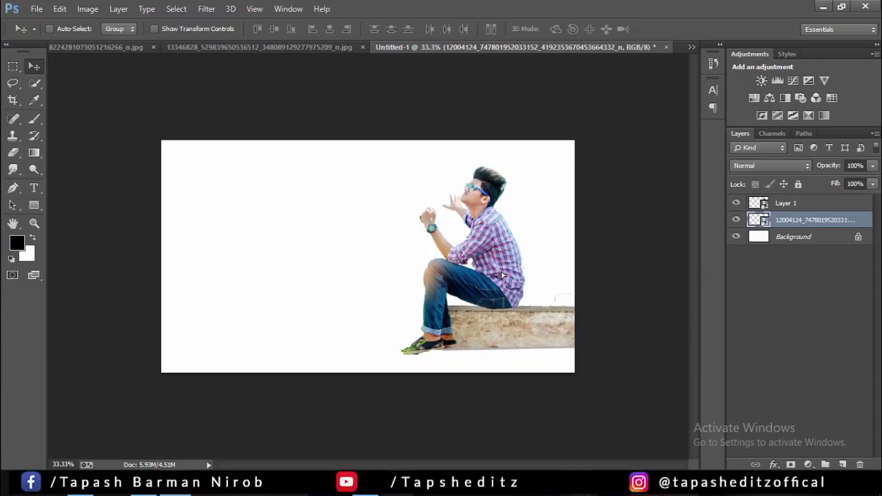
key(ctrl+plus)
key(ctrl+plus)
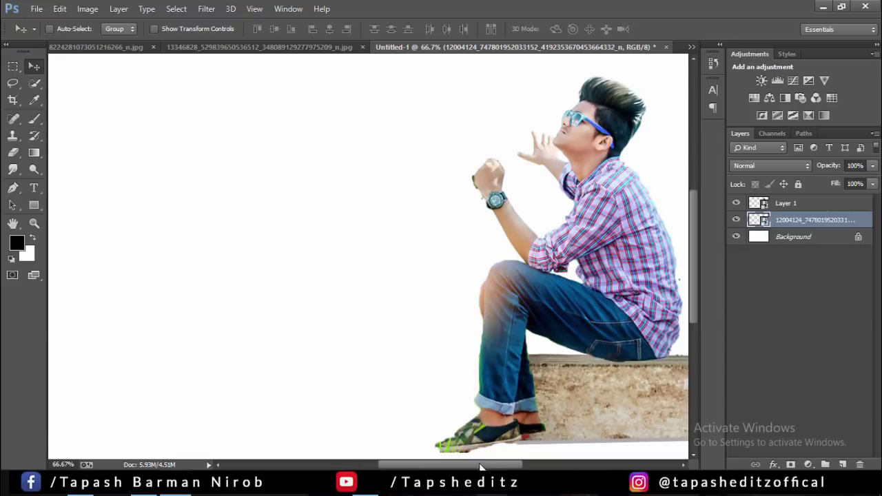
drag(480, 466, 512, 465)
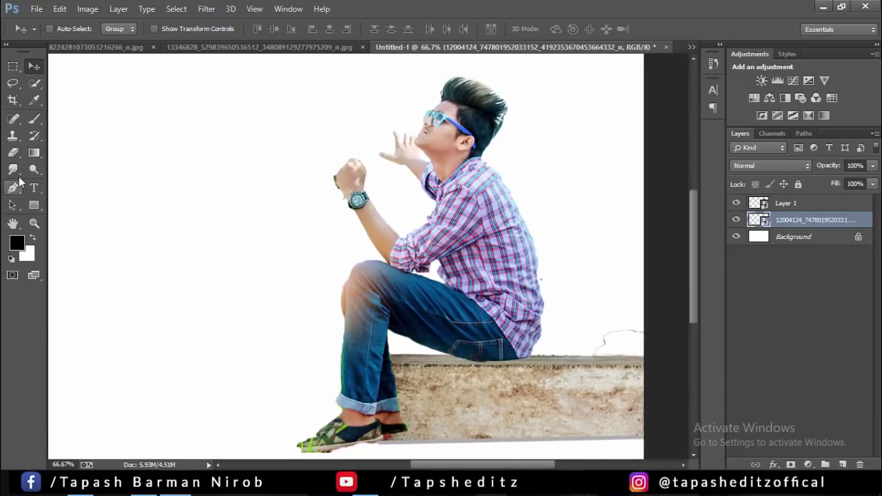
- Add a new layer named Shadow and stack it above the stone layer
click(843, 464)
drag(785, 219, 790, 238)
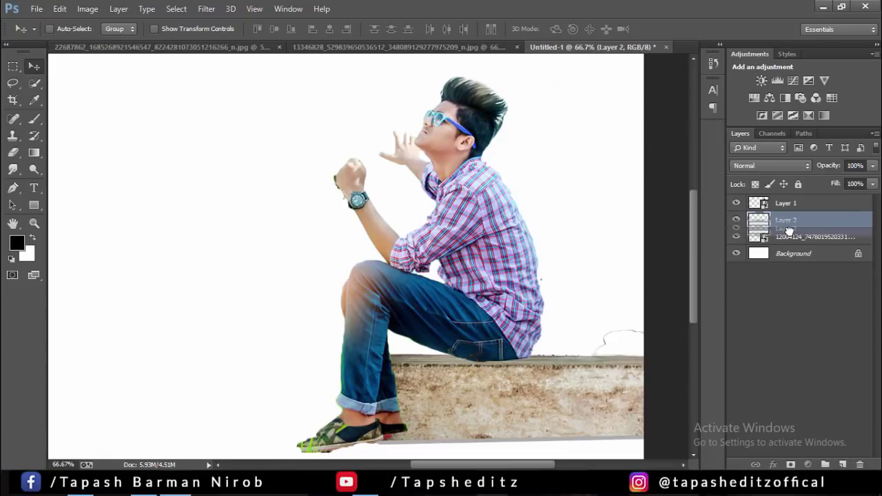
double_click(789, 236)
text(Shadow)
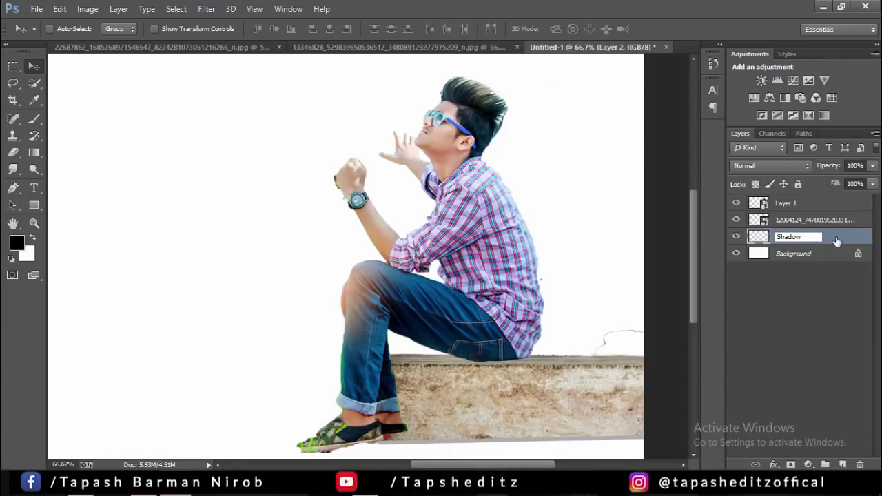
key(Return)
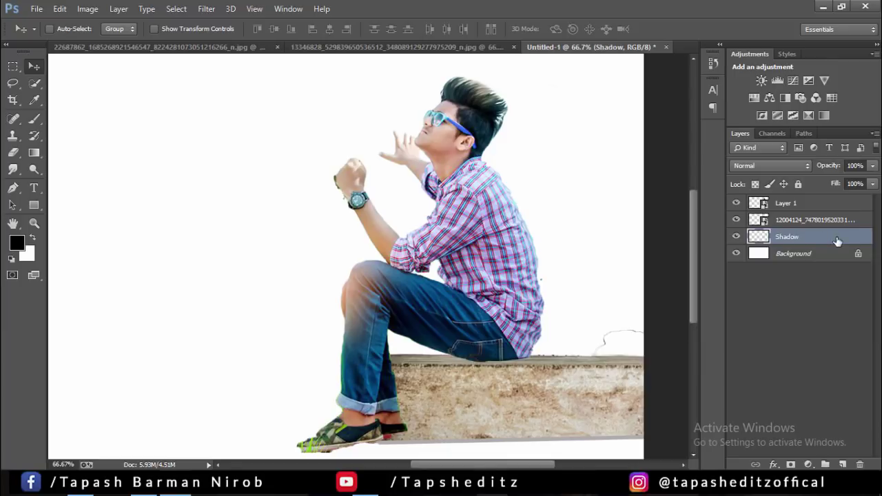
click(35, 119)
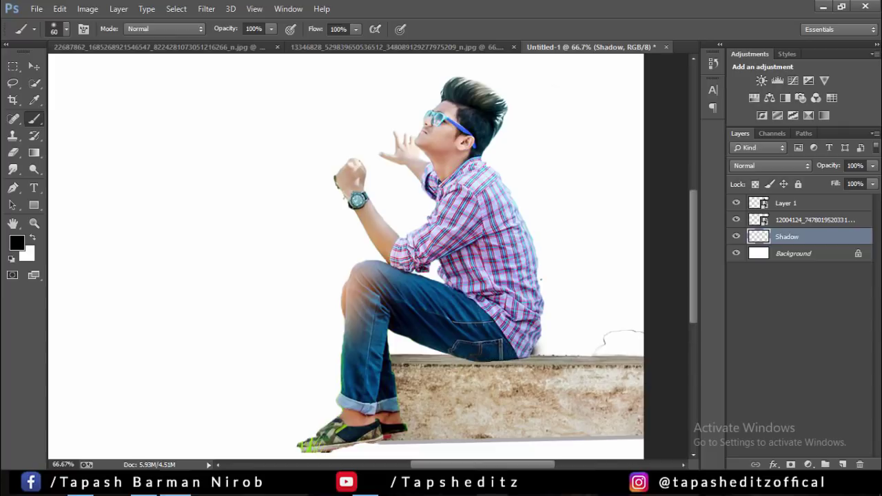
drag(789, 237, 789, 213)
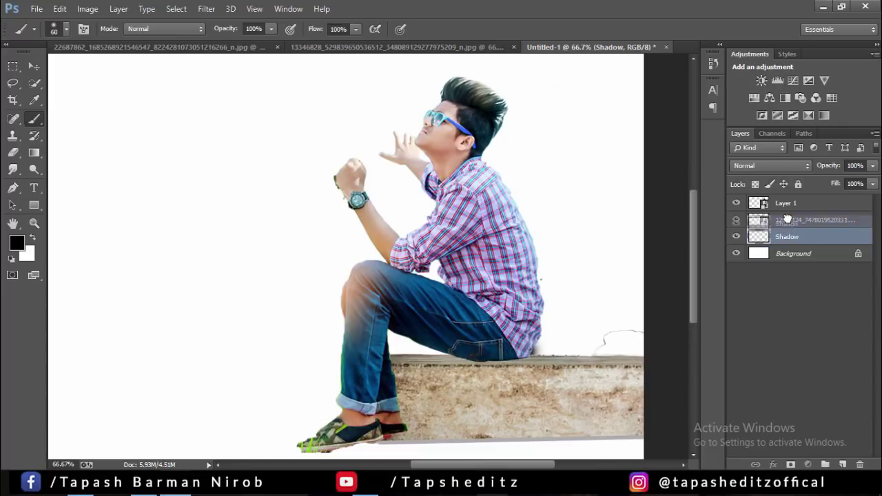
- Squash the shadow flat vertically and place it on the ledge under the man
click(38, 64)
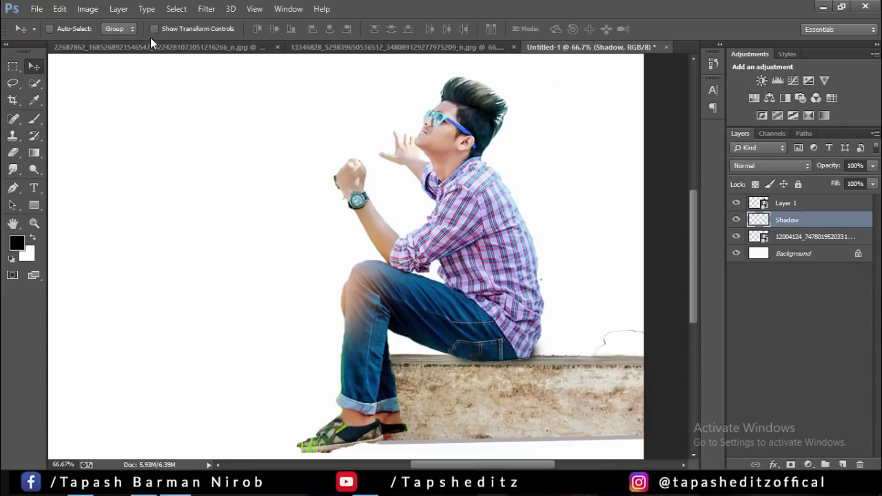
key(ctrl+t)
drag(496, 314, 499, 370)
click(583, 29)
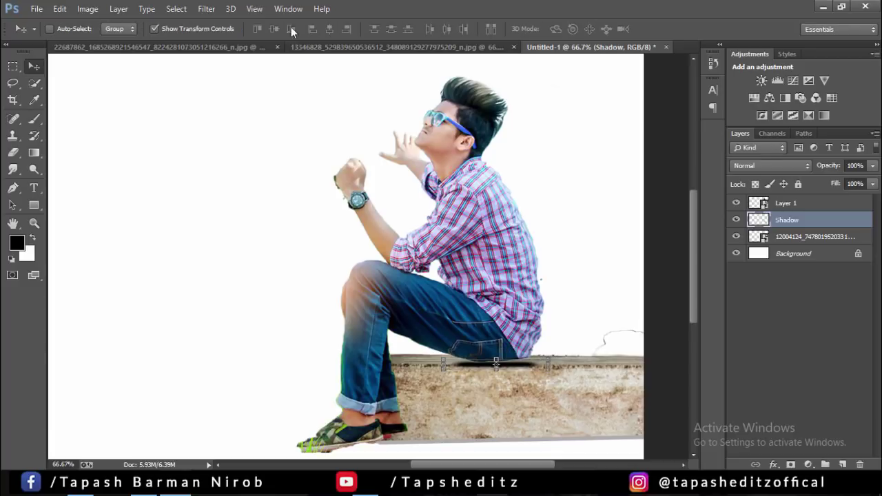
click(157, 29)
mouse_move(505, 363)
mouse_down()
mouse_move(493, 363)
mouse_move(503, 361)
mouse_up()
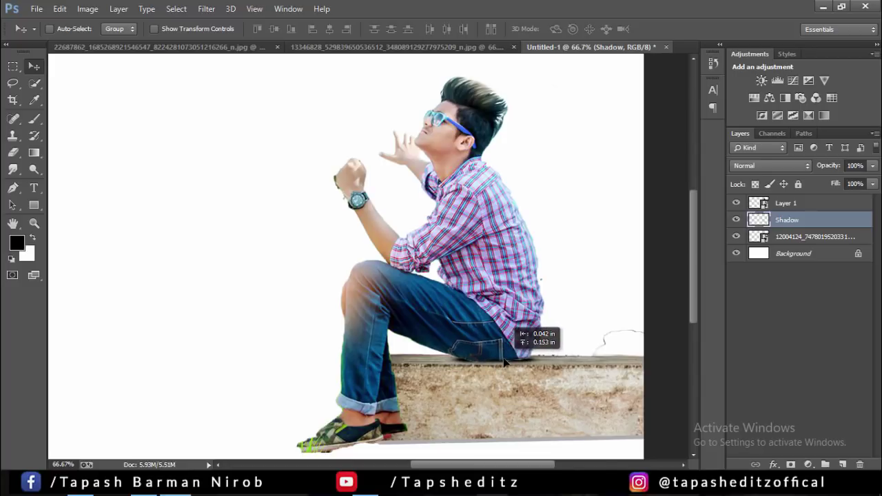
drag(505, 361, 505, 361)
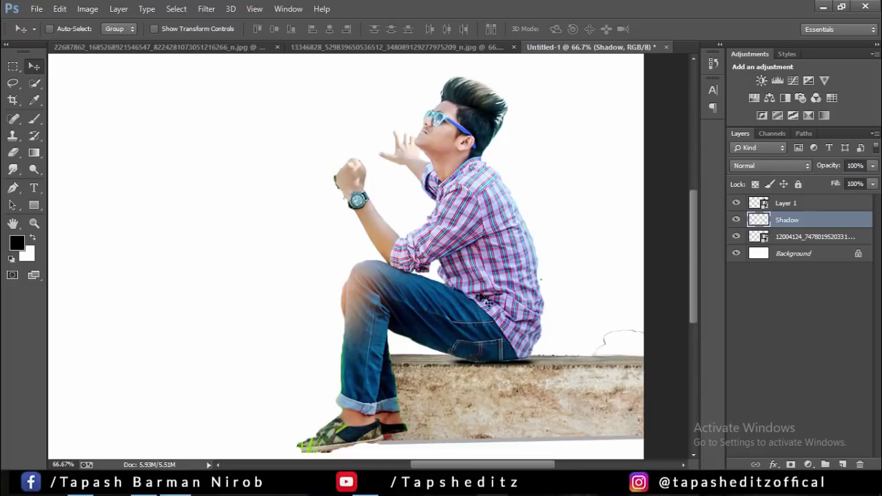
- Lower the Shadow opacity to 74% and squash it to a thinner height
drag(852, 182, 851, 183)
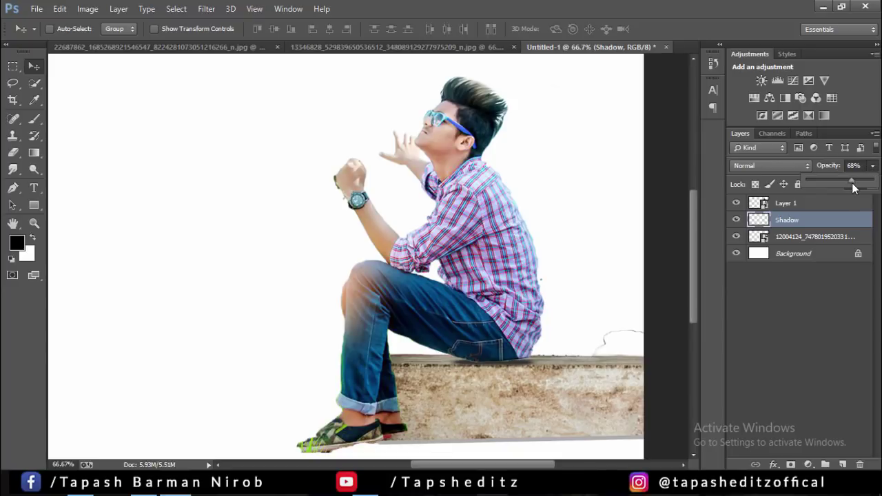
click(154, 29)
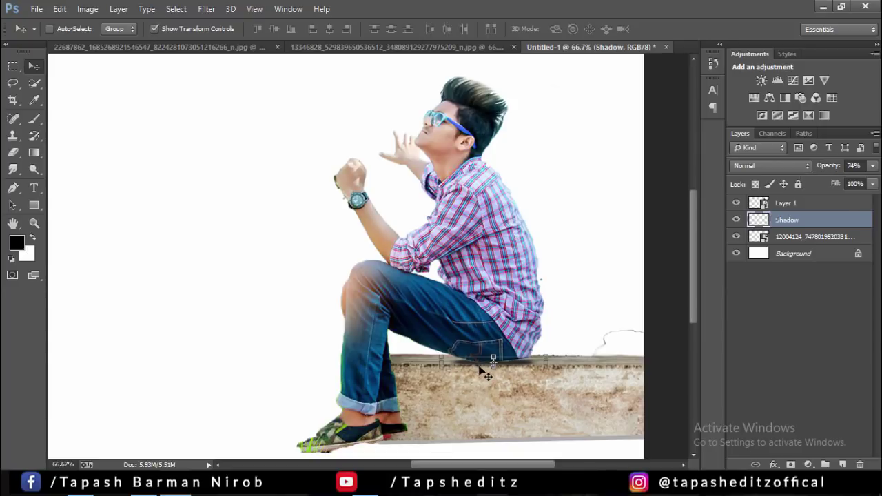
drag(494, 365, 493, 355)
click(583, 30)
click(156, 29)
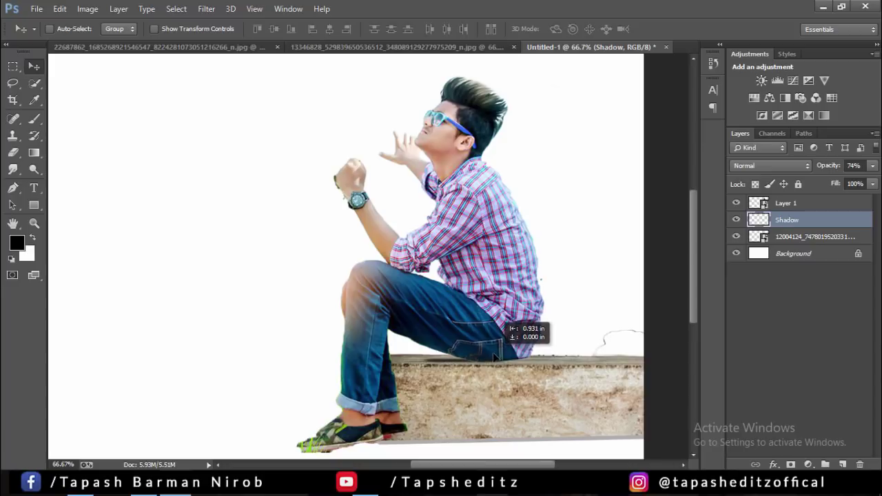
- Apply an 11.4-pixel Gaussian Blur to the Shadow layer and duplicate it as Shadow copy
click(206, 8)
mouse_move(212, 150)
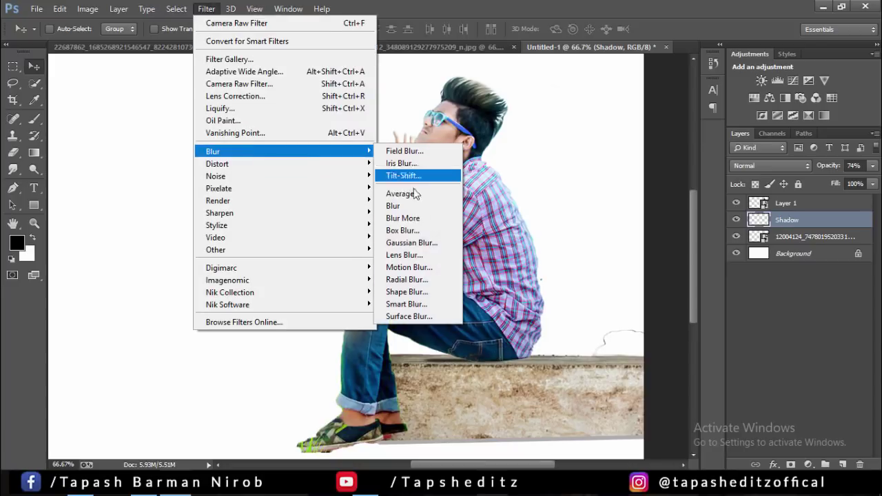
click(412, 242)
mouse_move(675, 272)
mouse_down()
mouse_move(722, 274)
mouse_move(699, 274)
mouse_up()
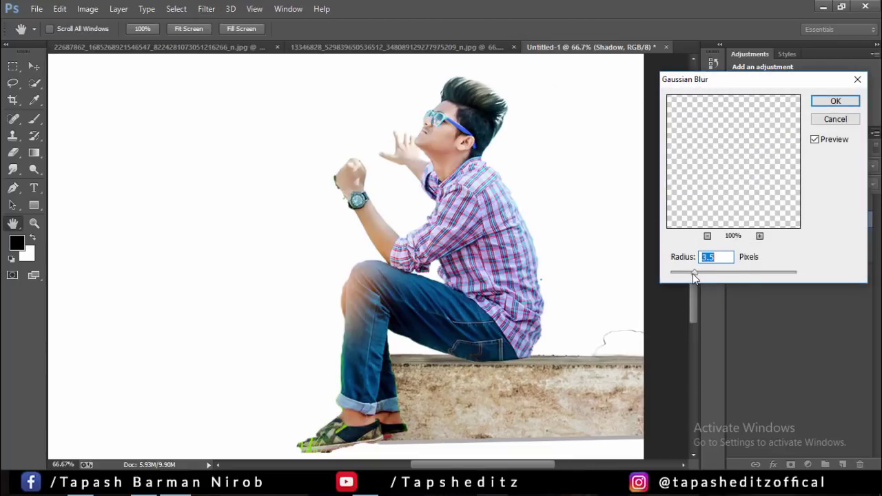
click(835, 101)
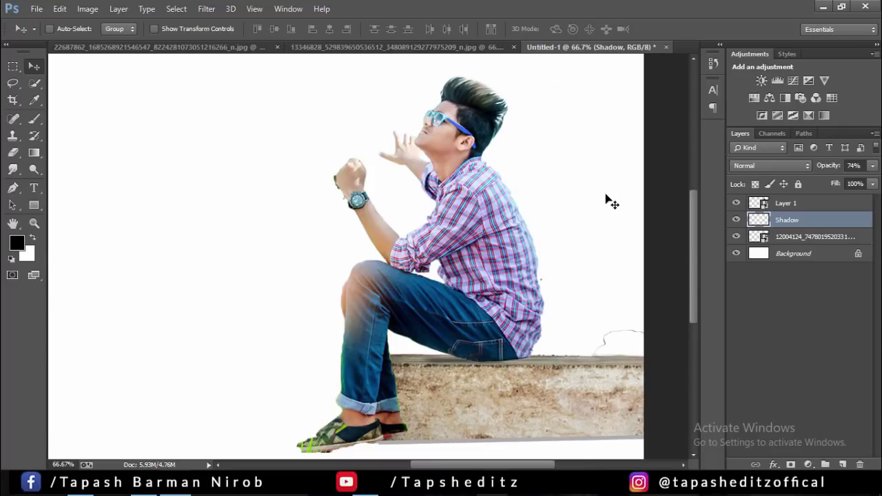
key(ctrl+j)
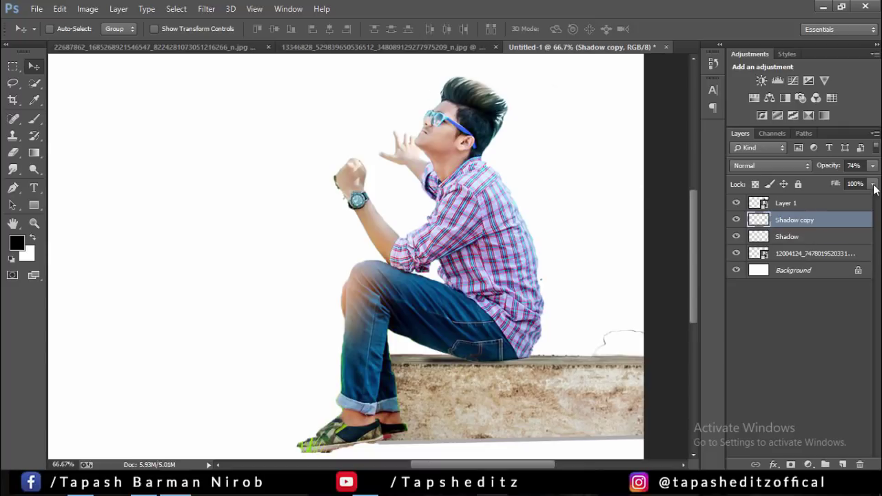
- Merge Shadow and Shadow copy into one layer and slide it under the man
click(872, 166)
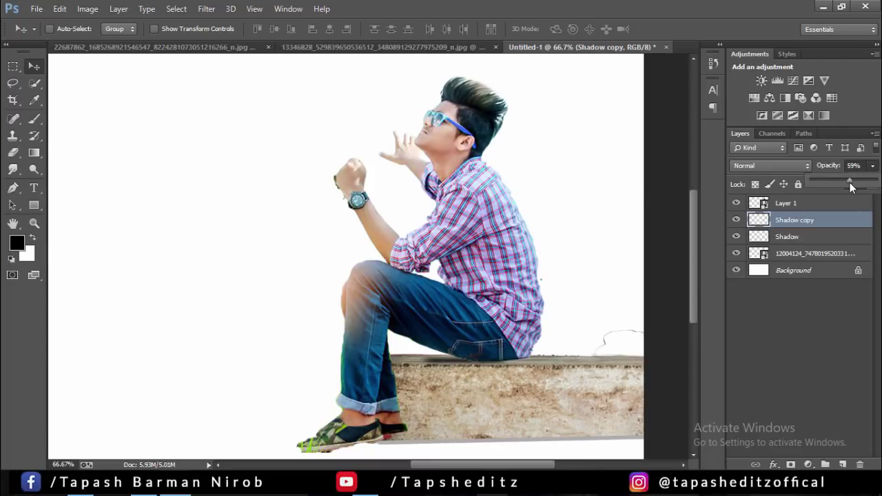
shift+click(807, 237)
right_click(807, 236)
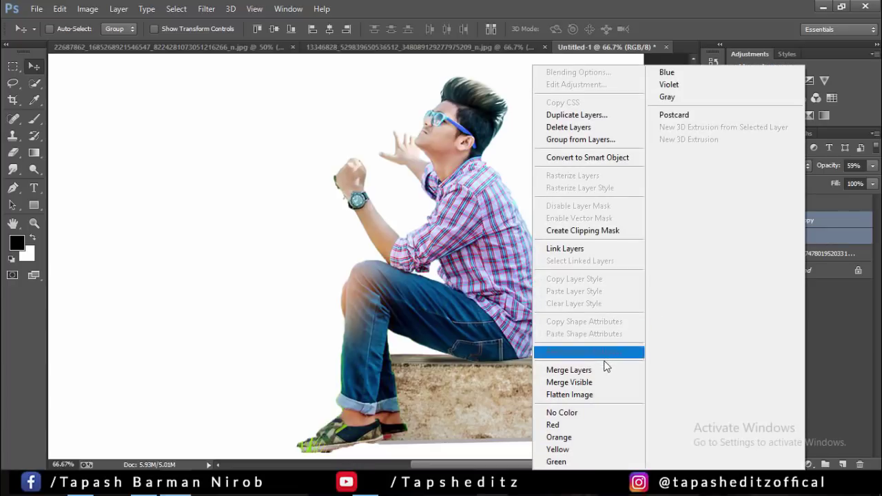
click(606, 366)
drag(544, 357, 559, 354)
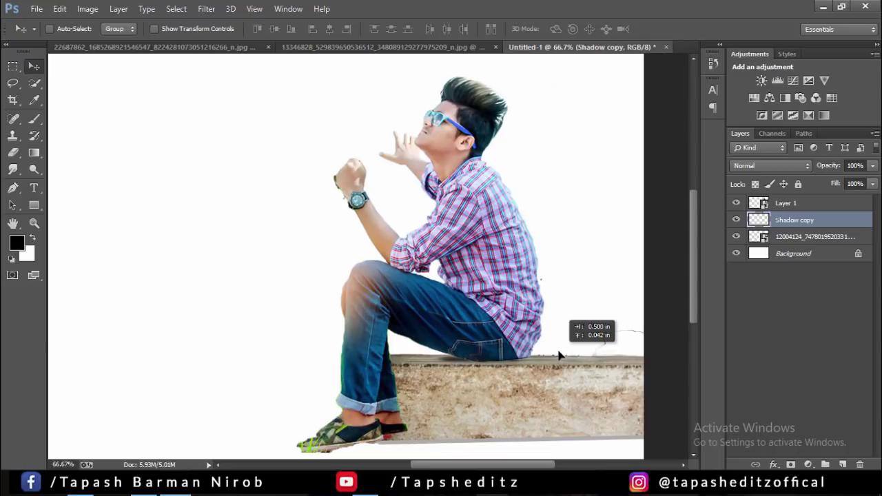
drag(559, 355, 561, 354)
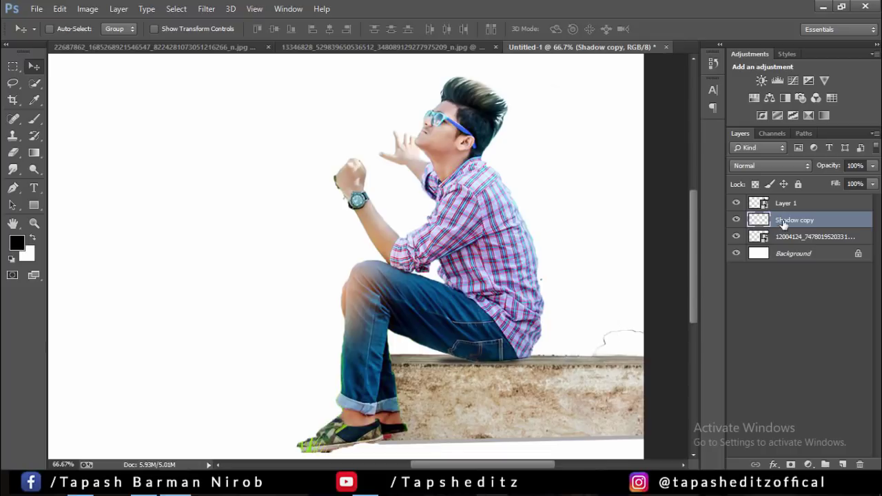
- Nudge the man's Layer 1 slightly left on the ledge
click(792, 203)
drag(524, 304, 520, 305)
scroll(521, 305, down, 1)
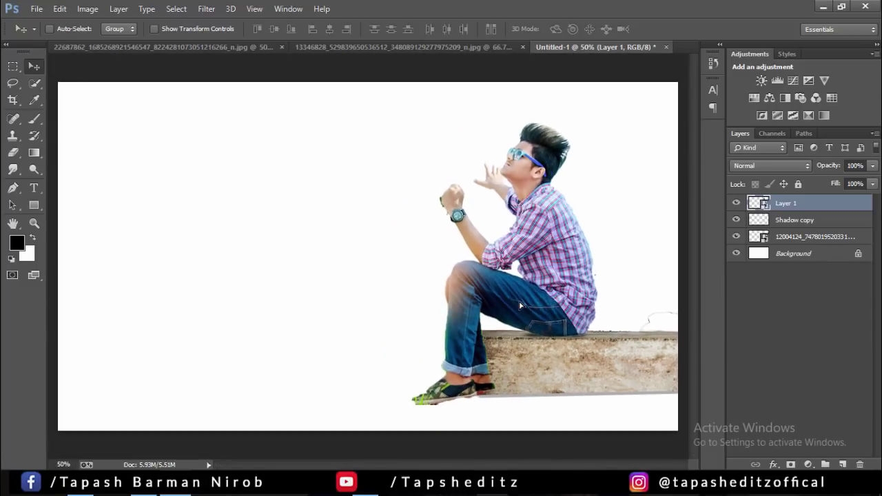
scroll(521, 306, down, 1)
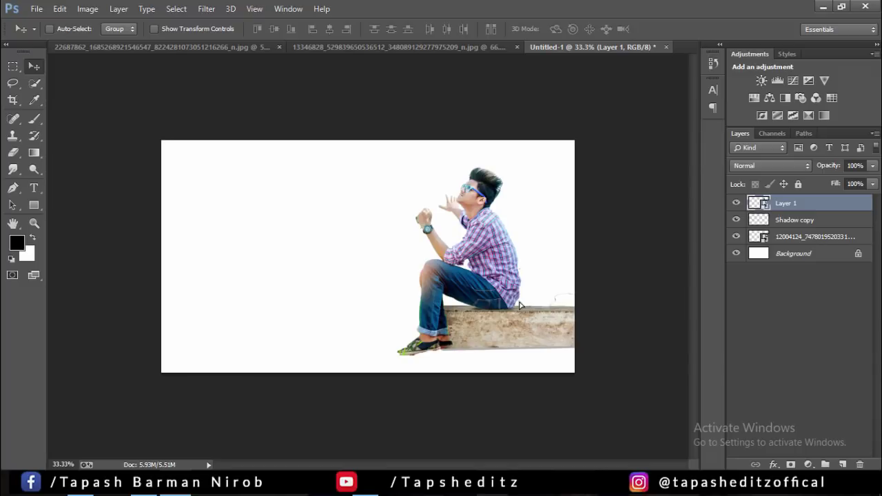
- Scale Layer 1 and the stone layer together to about 107% and move them lower right
ctrl+click(797, 238)
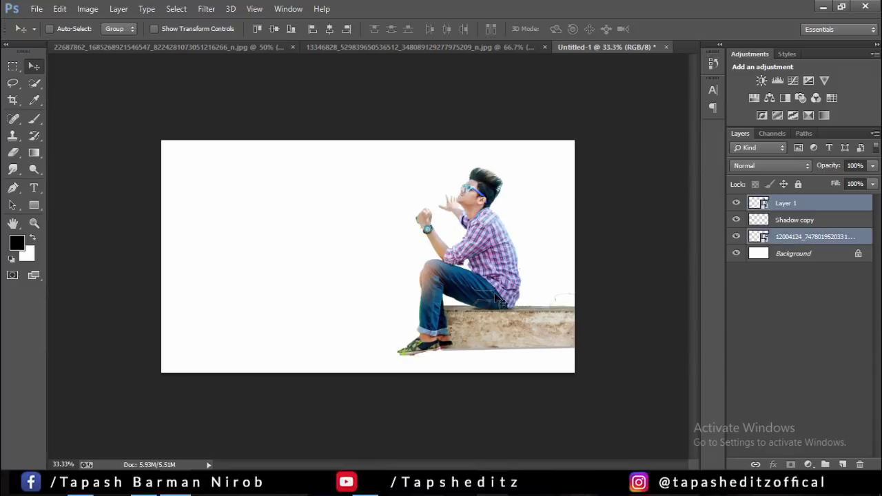
drag(501, 301, 494, 298)
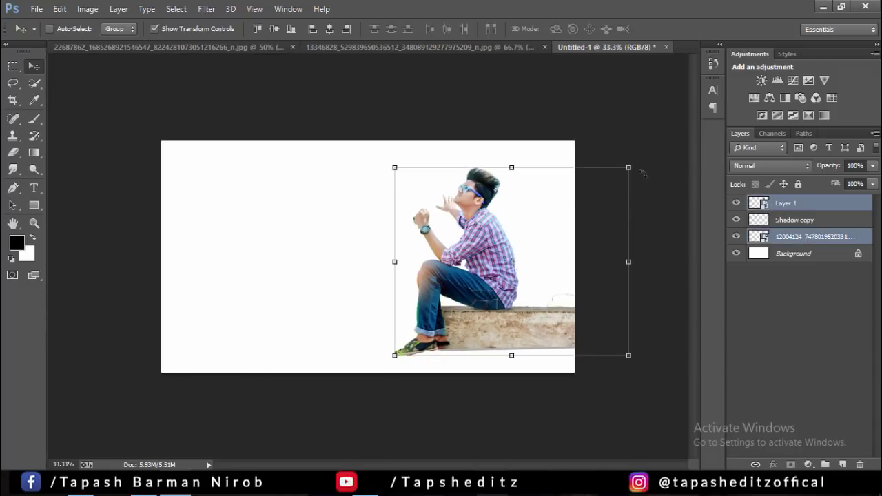
drag(629, 171, 642, 167)
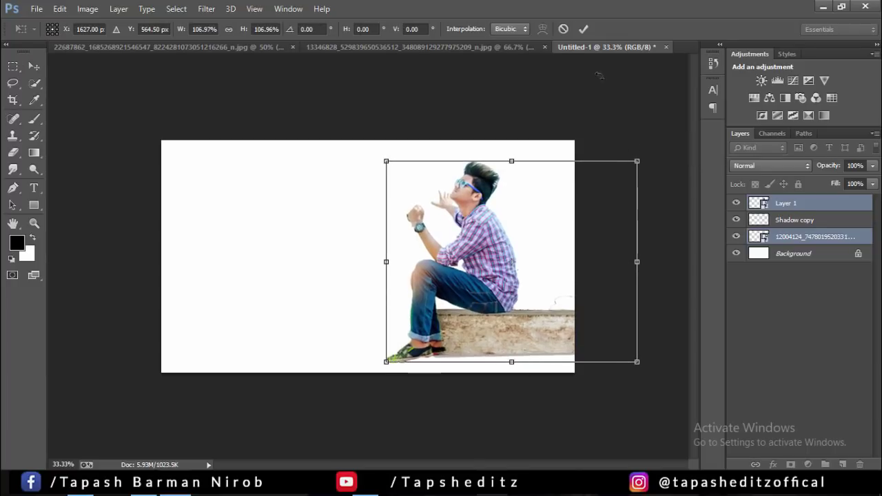
click(584, 29)
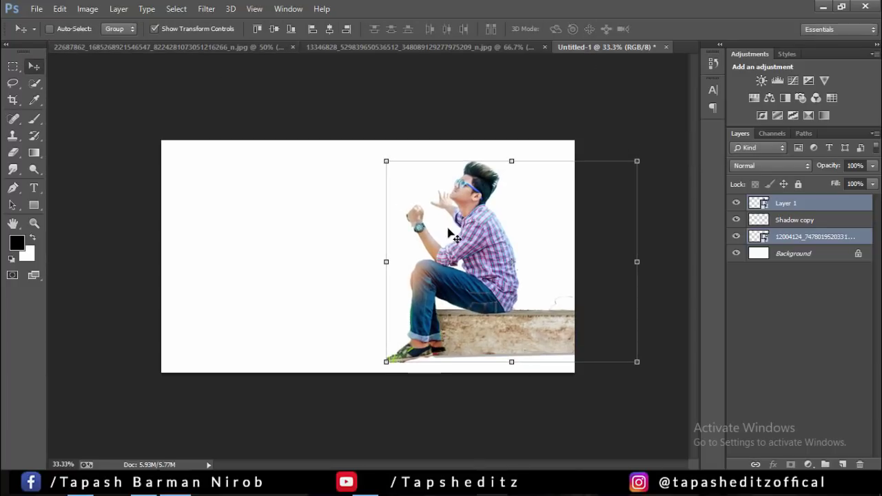
drag(446, 232, 486, 232)
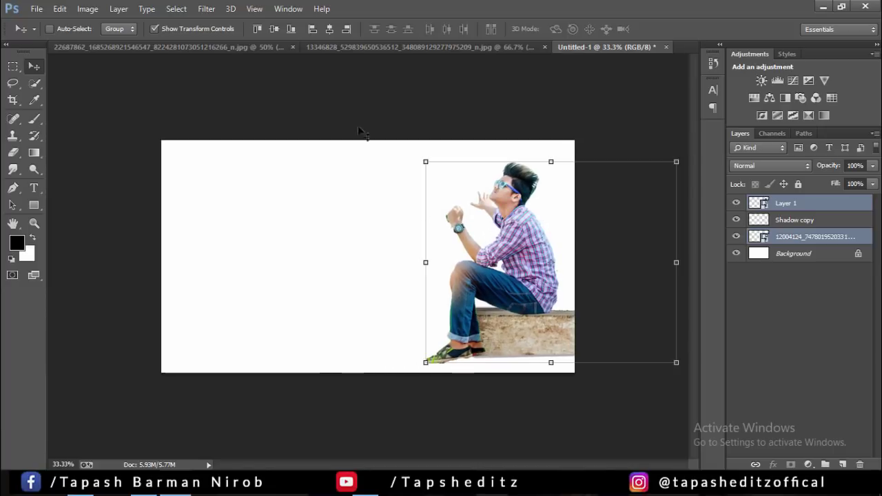
click(155, 29)
- Unlock the Background into Layer 0 and place the walking girl image embedded
click(799, 254)
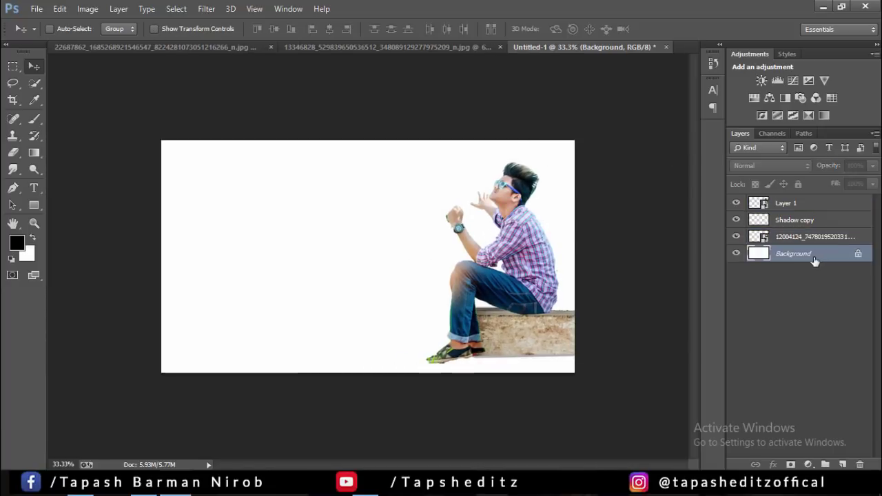
click(860, 254)
click(36, 8)
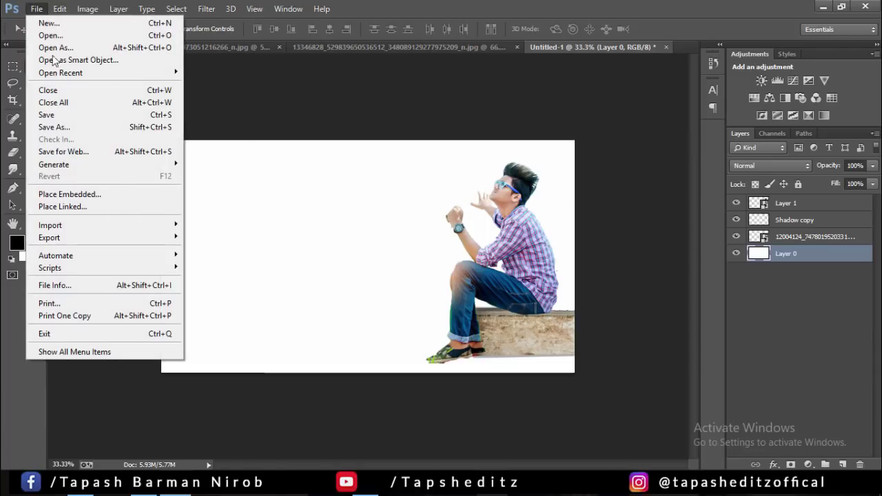
click(114, 197)
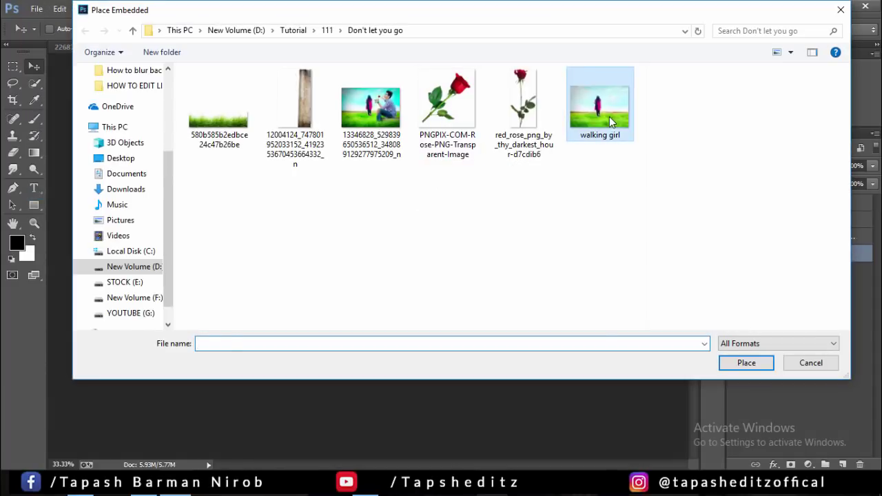
click(609, 116)
click(741, 363)
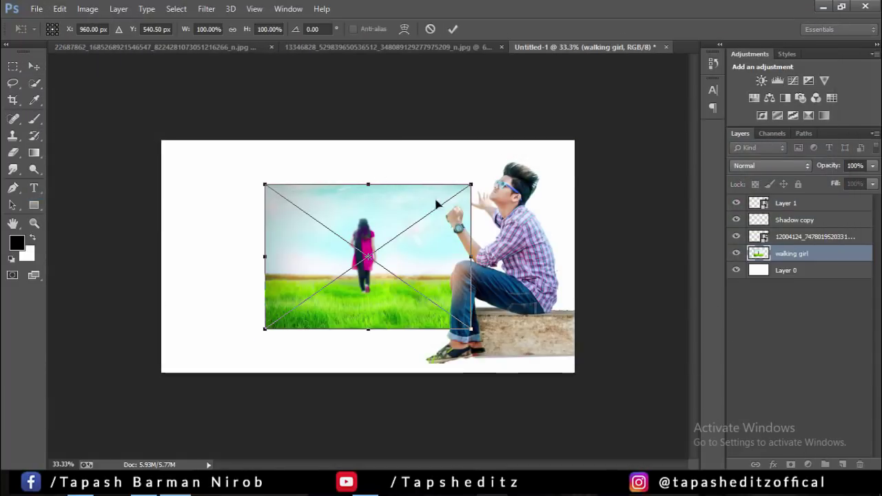
- Enlarge the walking girl image to cover the canvas and shift it left over the white strip
drag(473, 184, 629, 179)
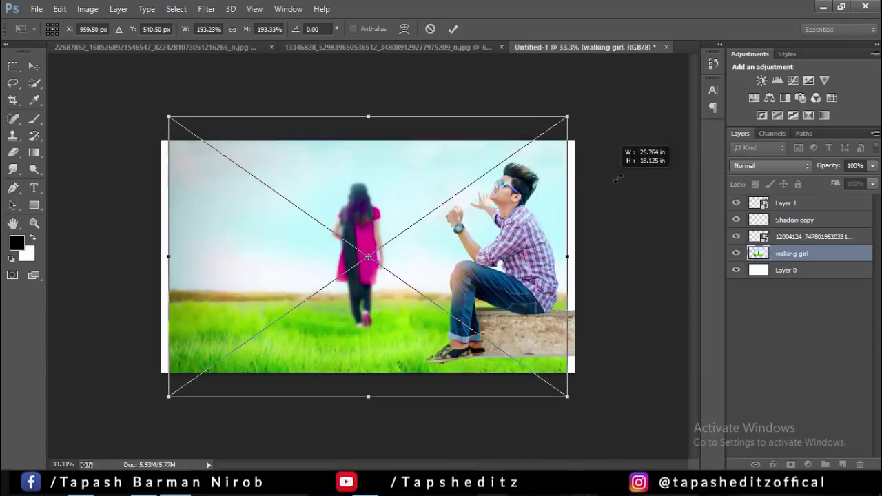
mouse_move(403, 208)
mouse_down()
mouse_move(438, 192)
mouse_move(425, 243)
mouse_up()
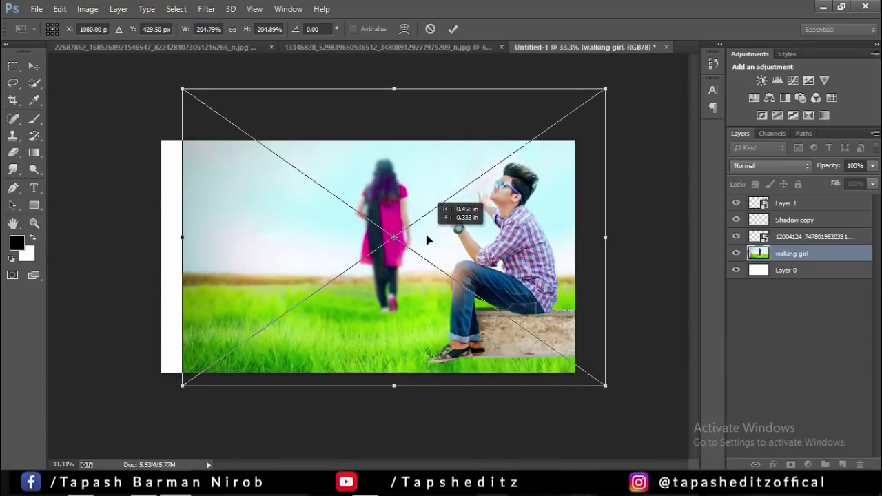
key(Return)
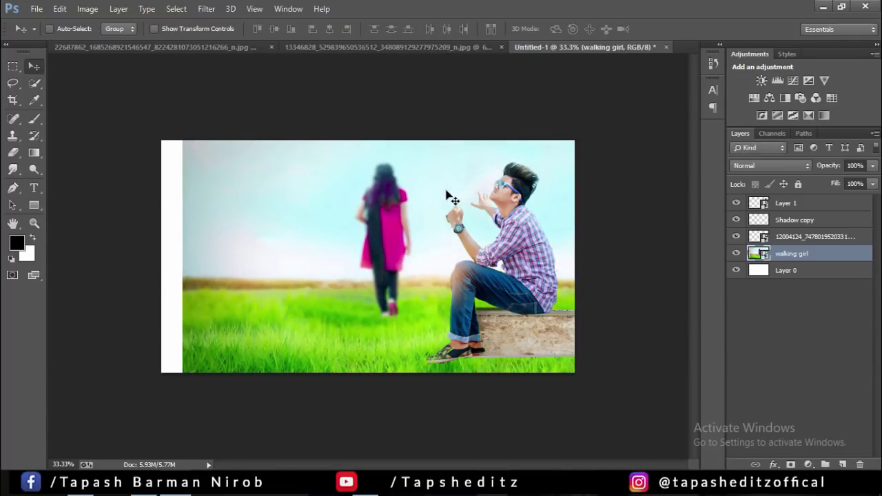
mouse_move(445, 204)
mouse_down()
mouse_move(421, 214)
mouse_move(422, 204)
mouse_move(445, 251)
mouse_move(430, 231)
mouse_move(481, 239)
mouse_move(481, 255)
mouse_up()
drag(481, 256, 479, 258)
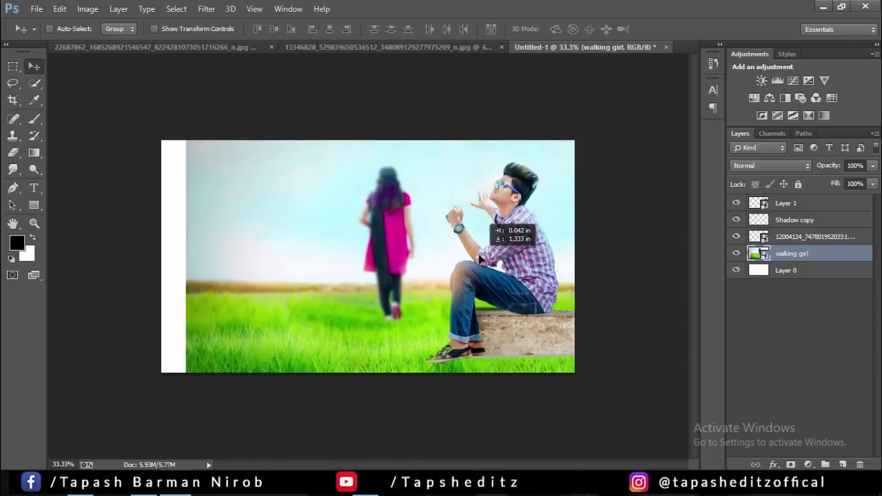
click(12, 99)
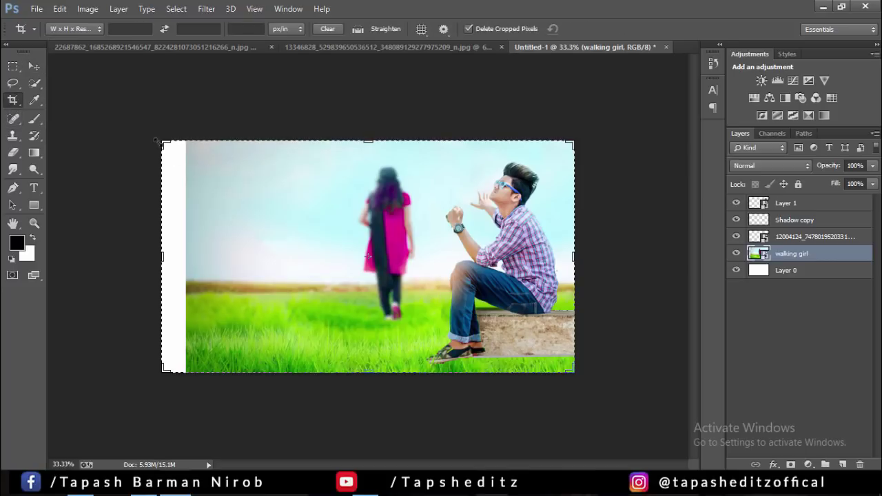
- Crop-extend the canvas past its top-left corner and raise the walking girl background to fill the top
drag(157, 135, 155, 129)
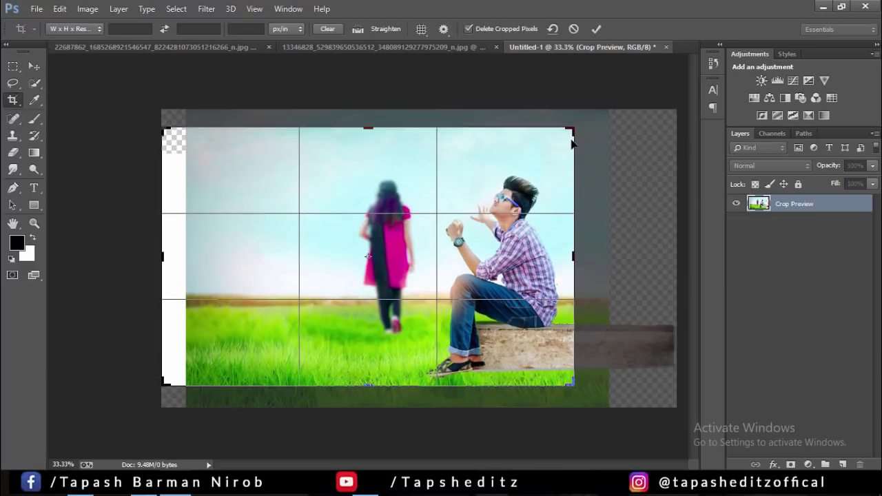
click(597, 29)
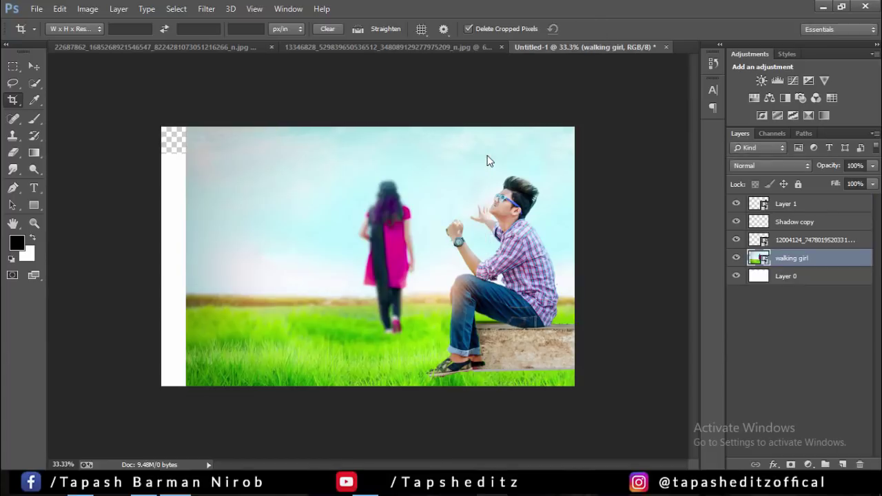
click(34, 67)
drag(374, 243, 374, 231)
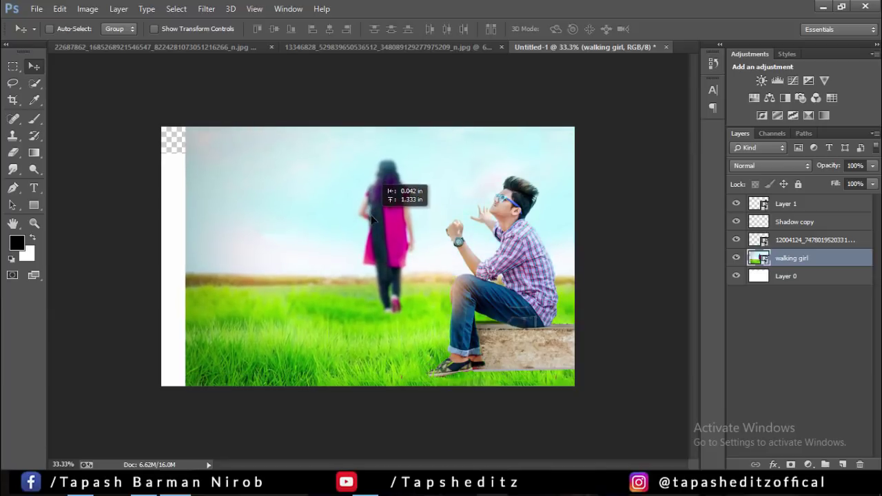
drag(372, 229, 371, 216)
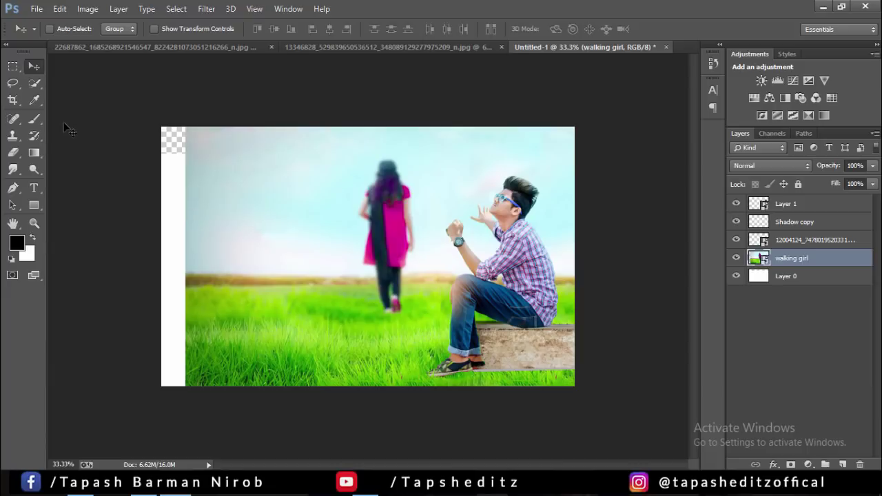
- Delete the white Layer 0
click(736, 275)
click(778, 277)
click(859, 464)
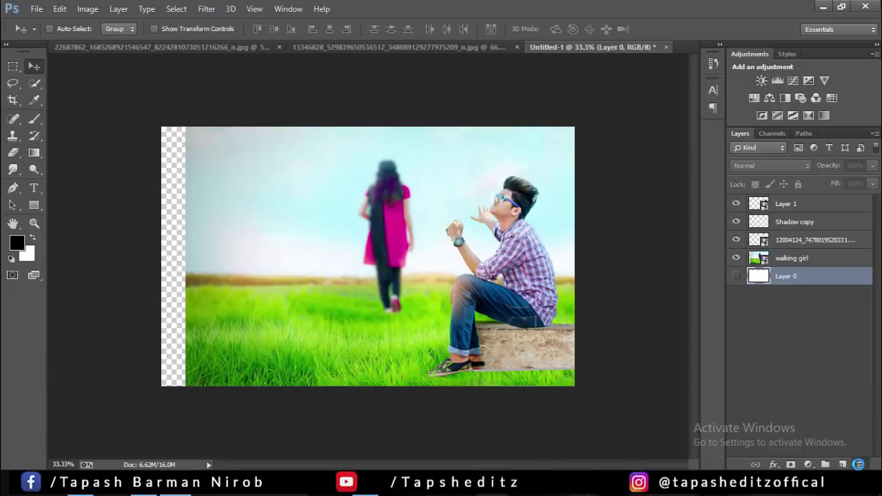
click(373, 188)
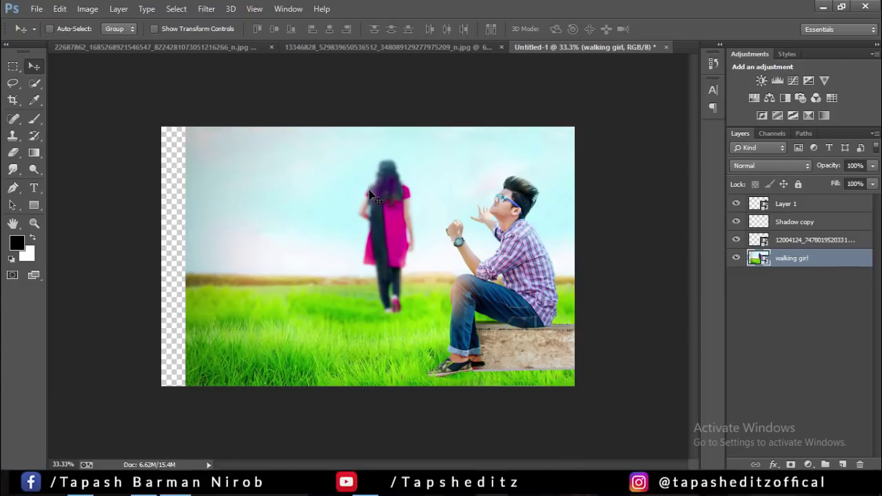
- Copy a full-height strip of field to a new layer and move it left toward the gap
click(12, 66)
mouse_move(187, 141)
mouse_down()
mouse_move(202, 144)
mouse_move(236, 384)
mouse_up()
right_click(220, 372)
click(282, 199)
click(34, 66)
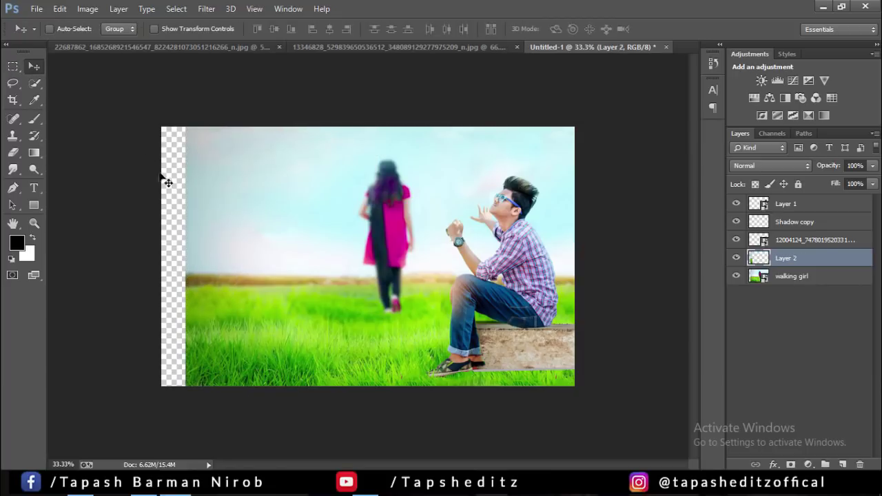
mouse_move(198, 196)
mouse_down()
mouse_move(123, 198)
mouse_move(149, 199)
mouse_up()
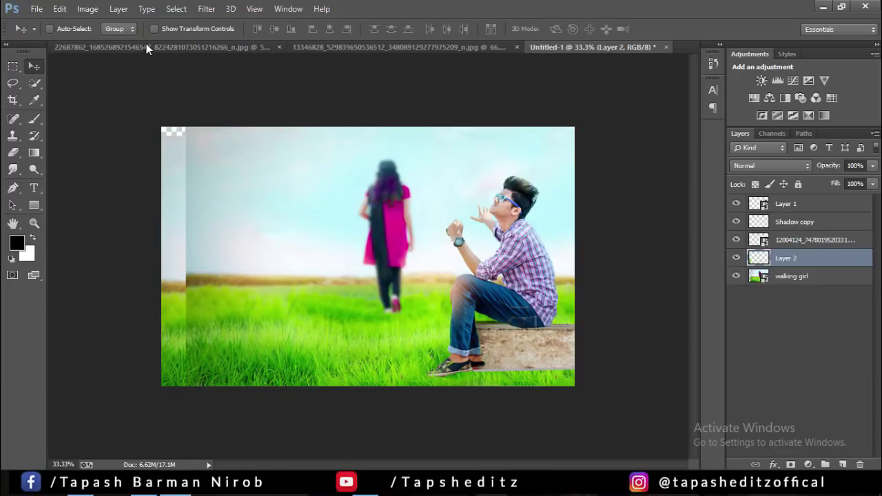
- Flip the copied strip horizontally and stretch it up to the canvas top
click(155, 28)
right_click(173, 158)
click(200, 352)
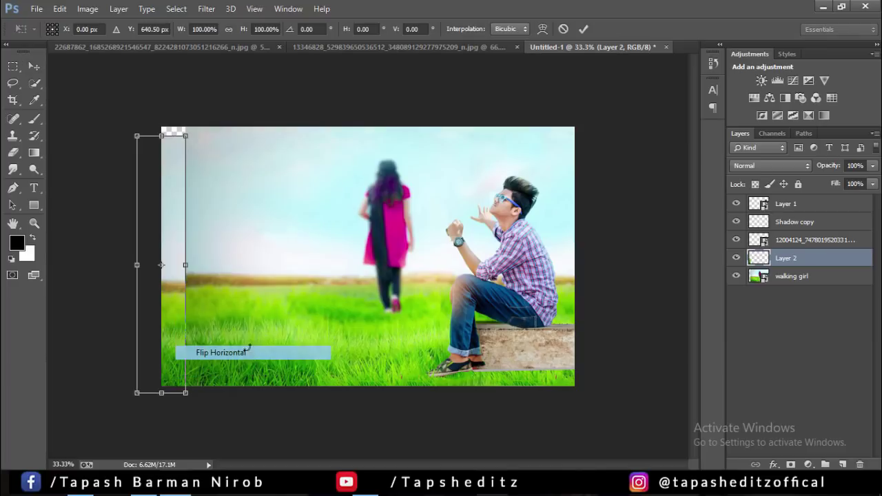
drag(172, 215, 172, 205)
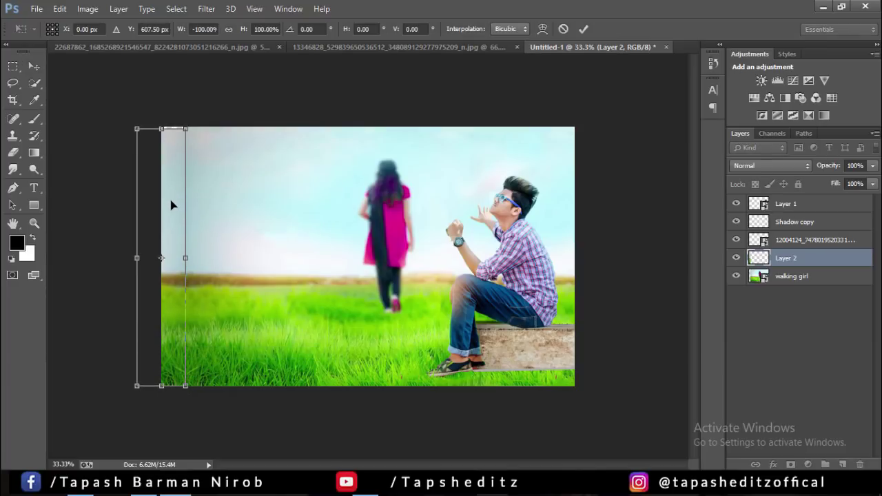
click(583, 29)
click(155, 29)
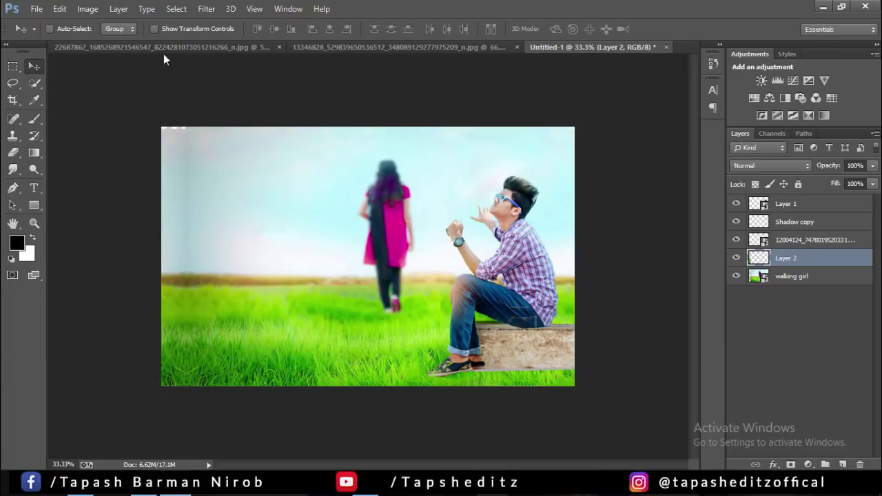
click(154, 29)
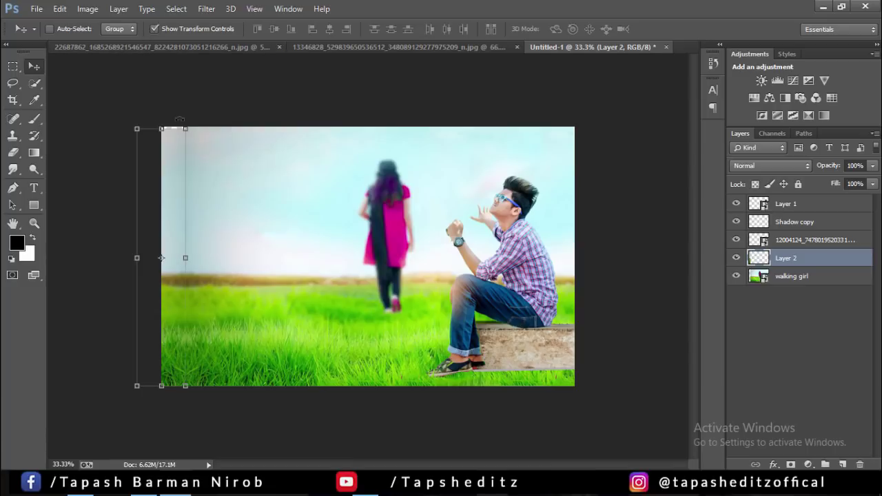
click(185, 128)
drag(186, 125, 185, 121)
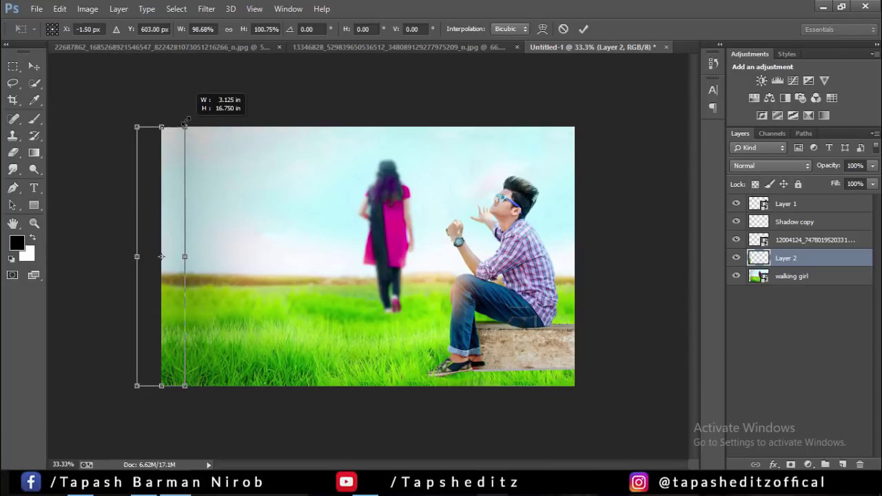
click(583, 29)
click(158, 29)
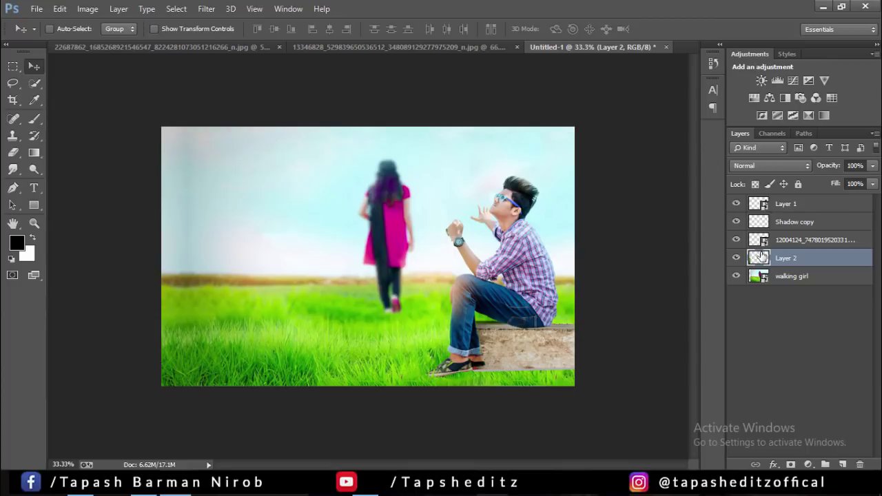
- Merge the Layer 2 left-edge patch down into the walking girl layer
right_click(820, 259)
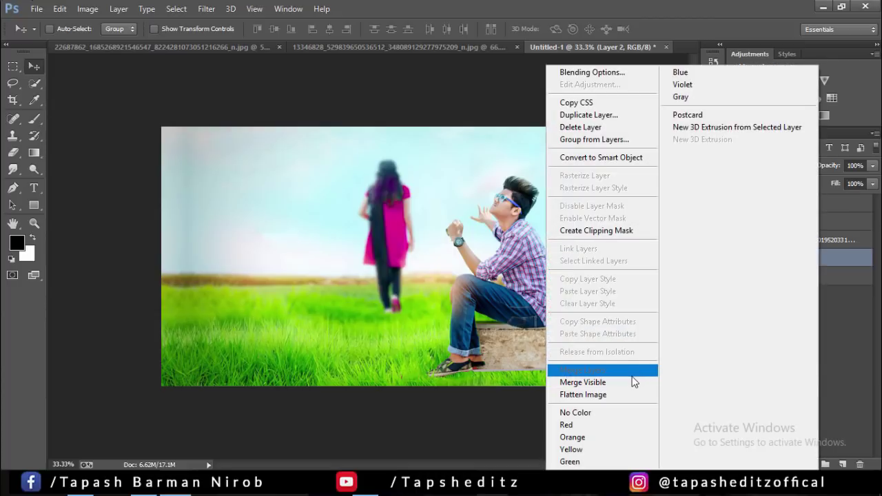
click(833, 262)
right_click(834, 262)
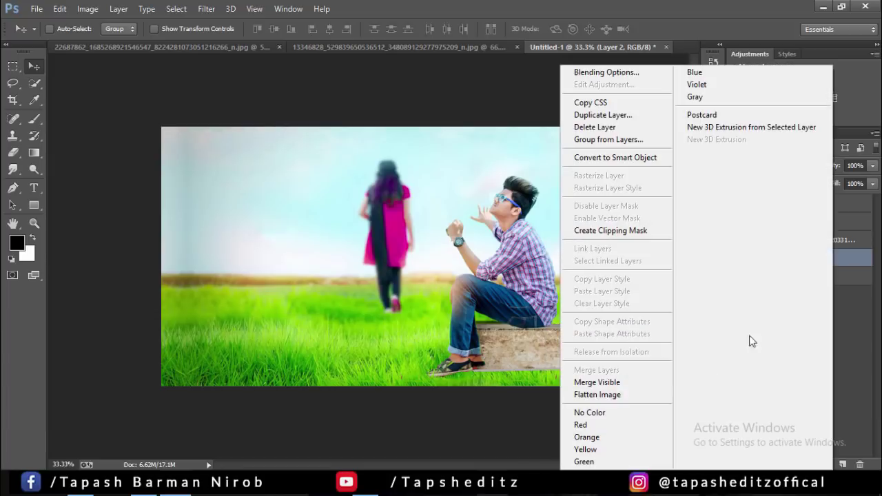
click(844, 249)
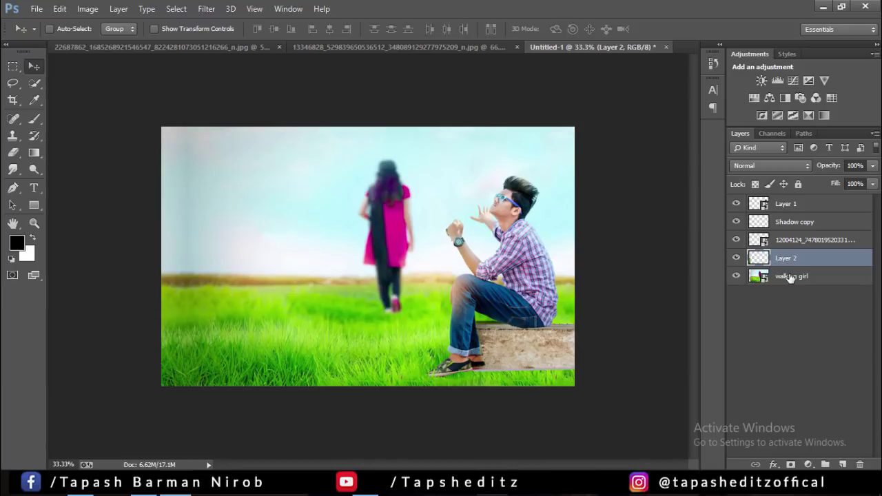
click(787, 277)
right_click(786, 276)
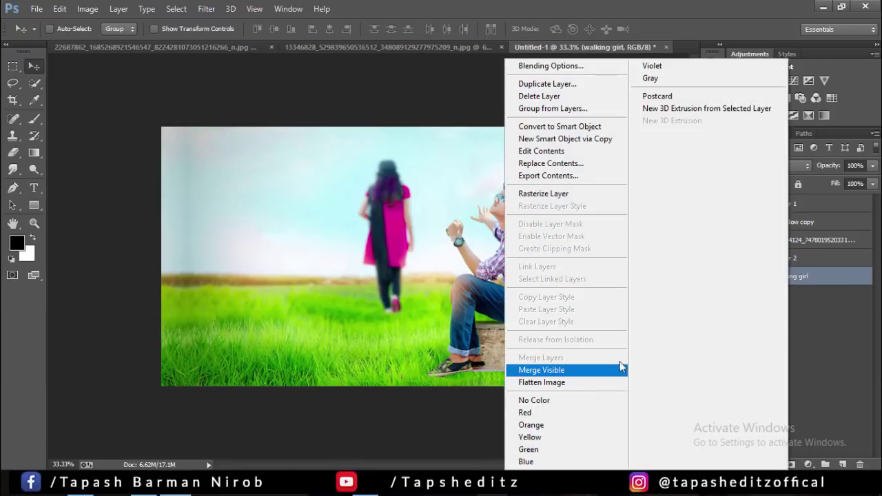
click(850, 276)
right_click(850, 276)
click(544, 194)
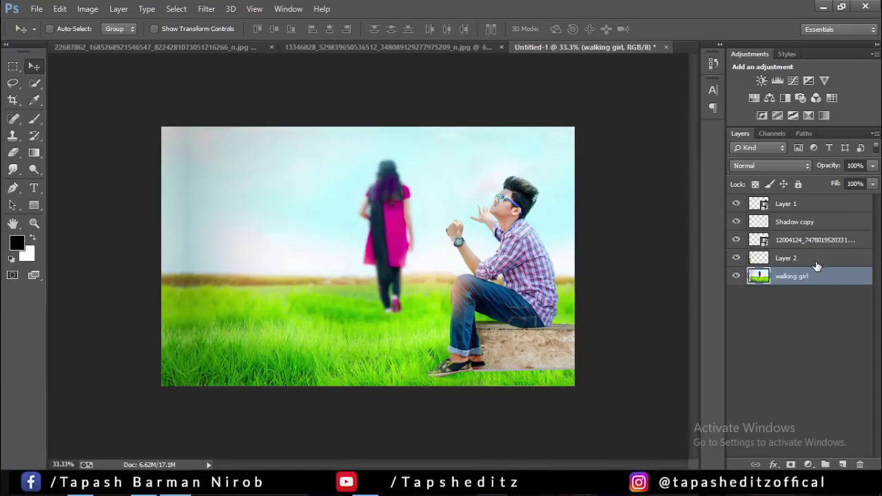
right_click(816, 266)
click(604, 370)
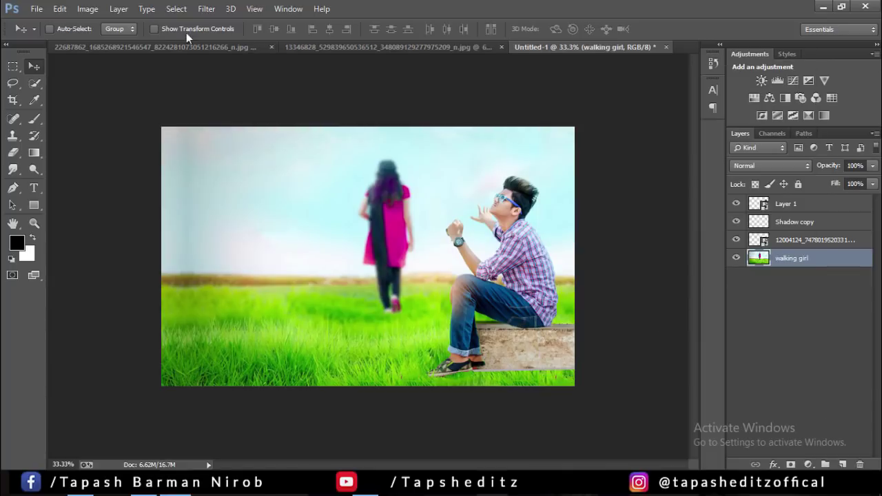
- Place the grass PNG into the composite as an embedded image
click(36, 8)
click(69, 197)
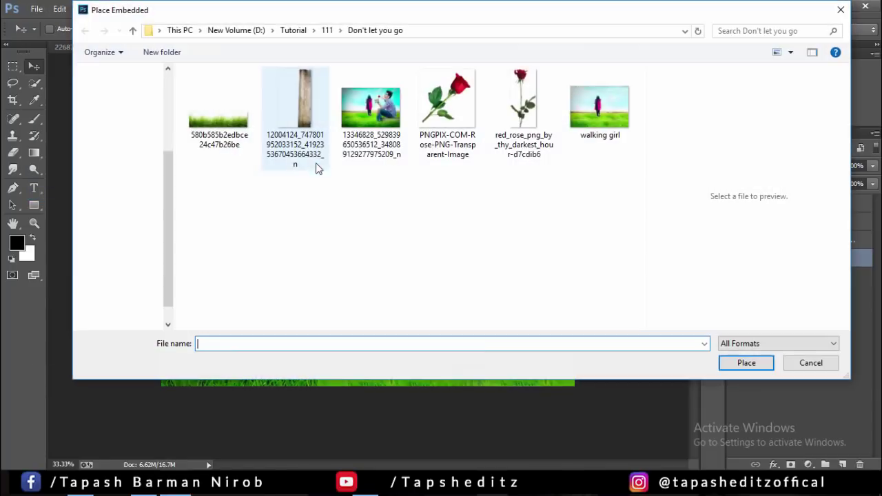
click(218, 110)
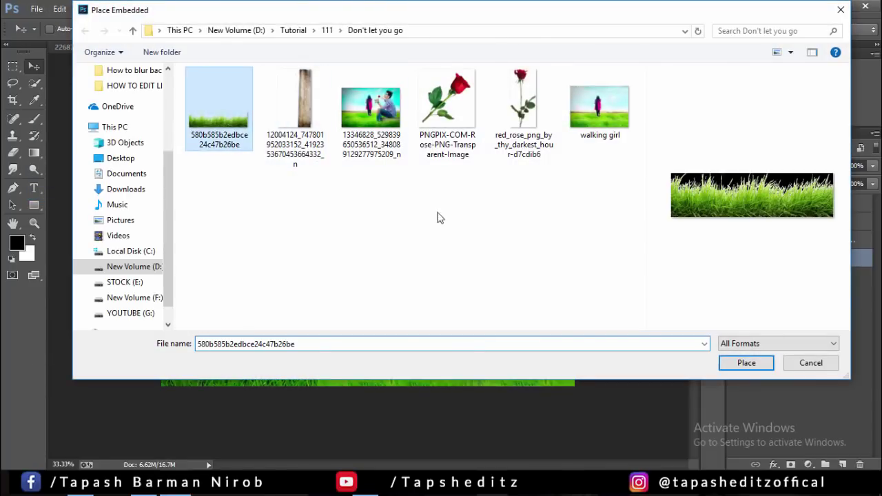
click(740, 367)
right_click(432, 248)
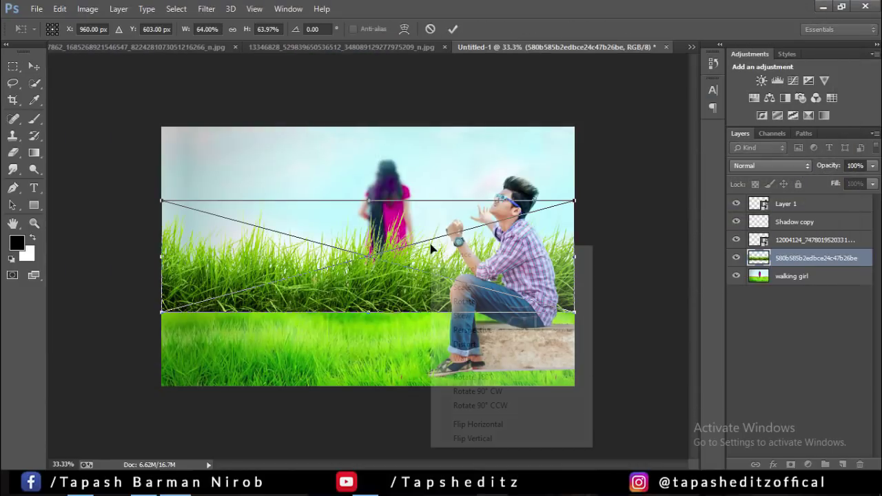
click(620, 264)
key(Return)
- Move the grass layer to the top, rasterize it, and drag it down over the foreground
drag(784, 263, 790, 209)
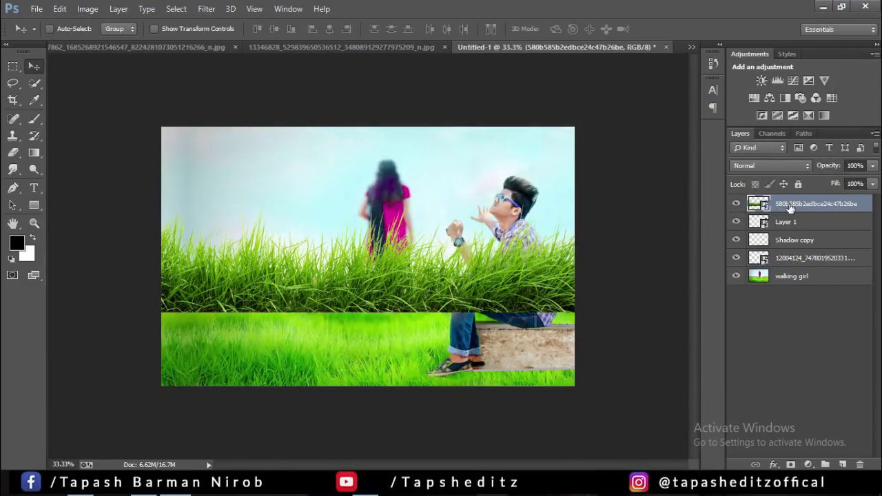
right_click(790, 209)
click(576, 192)
mouse_move(446, 293)
mouse_down()
mouse_move(455, 382)
mouse_move(506, 374)
mouse_move(506, 363)
mouse_move(553, 375)
mouse_up()
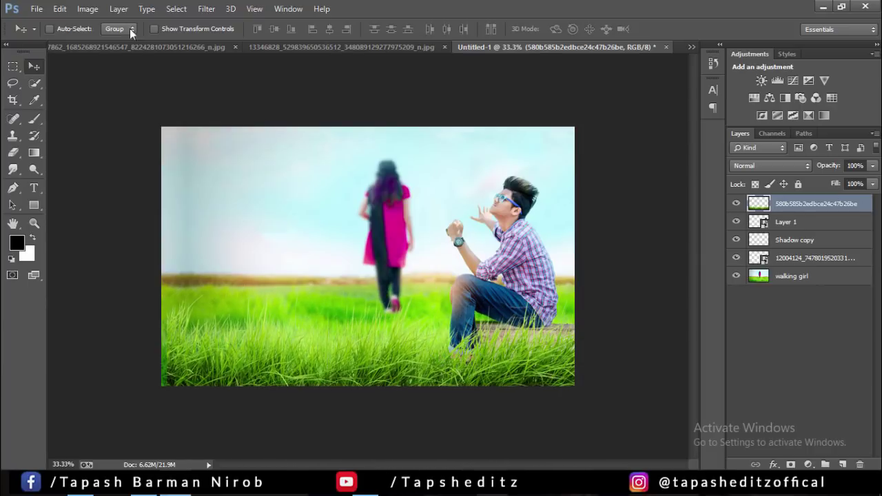
- Apply Brightness/Contrast to the grass layer with brightness 6 and contrast 0
click(93, 8)
click(255, 40)
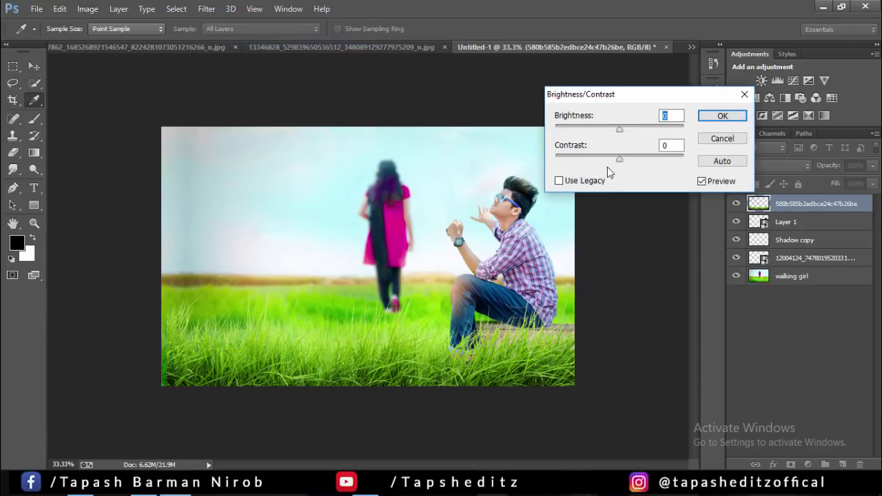
drag(618, 134, 622, 134)
mouse_move(609, 158)
mouse_down()
mouse_move(566, 159)
mouse_move(625, 168)
mouse_up()
click(722, 116)
click(88, 9)
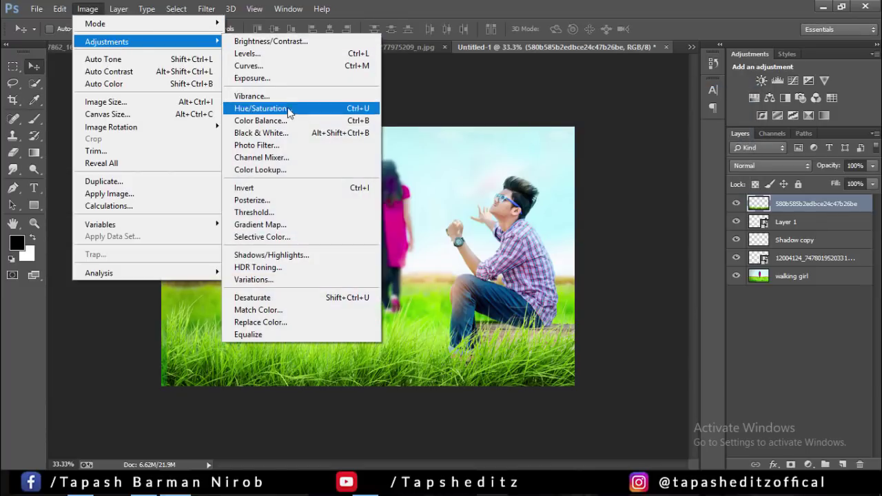
- Use Hue/Saturation to set the grass layer's Hue +1 and Lightness +9
click(272, 108)
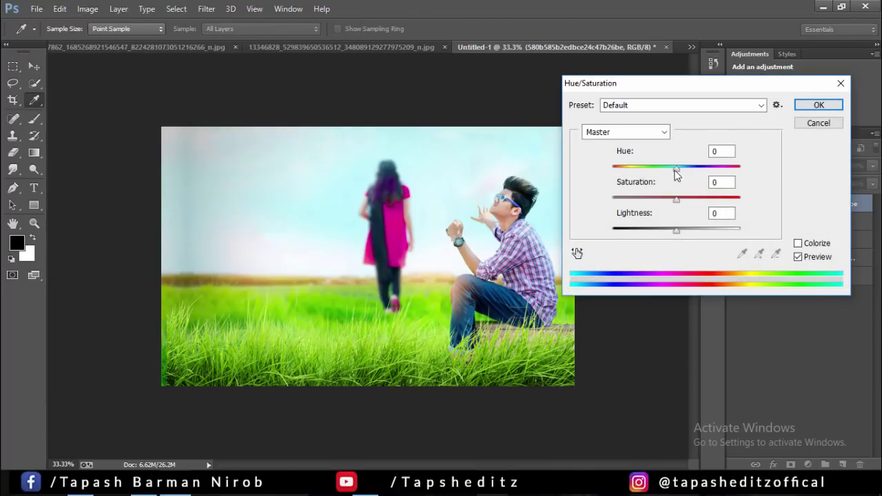
drag(675, 171, 676, 171)
mouse_move(677, 230)
mouse_down()
mouse_move(683, 237)
mouse_move(670, 234)
mouse_move(680, 232)
mouse_up()
click(818, 105)
- Apply a midtone Color Balance of −33, +57, −30 to the grass layer
click(87, 8)
mouse_move(107, 41)
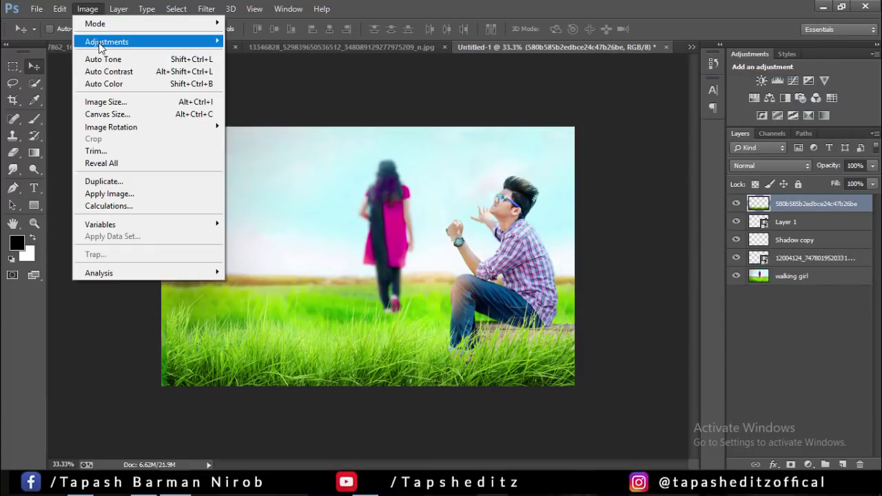
click(279, 120)
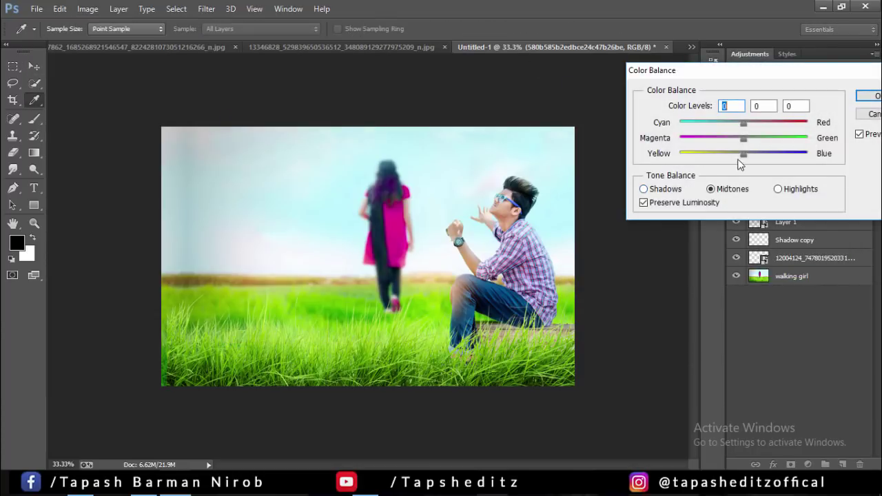
mouse_move(742, 155)
mouse_down()
mouse_move(724, 157)
mouse_move(761, 142)
mouse_move(789, 147)
mouse_up()
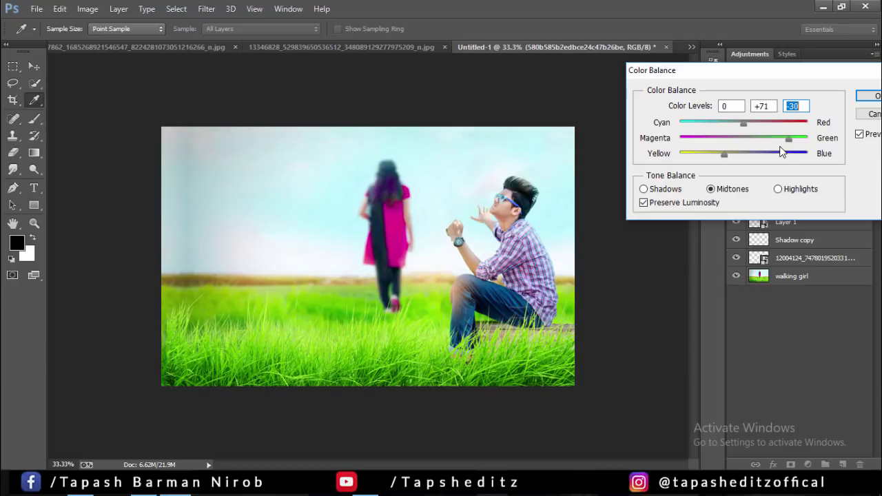
click(776, 140)
drag(726, 124, 722, 123)
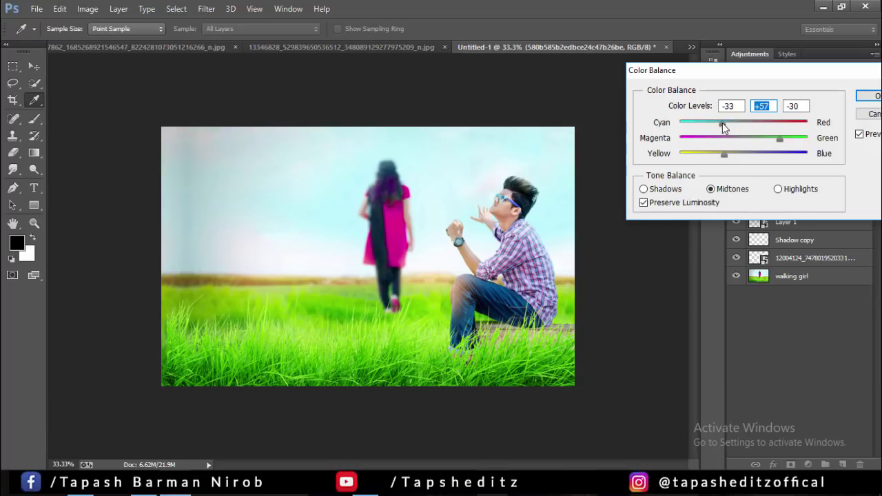
click(869, 96)
click(88, 8)
- Apply a Levels adjustment raising the grass layer's black point to deepen its shadows
mouse_move(100, 38)
click(296, 64)
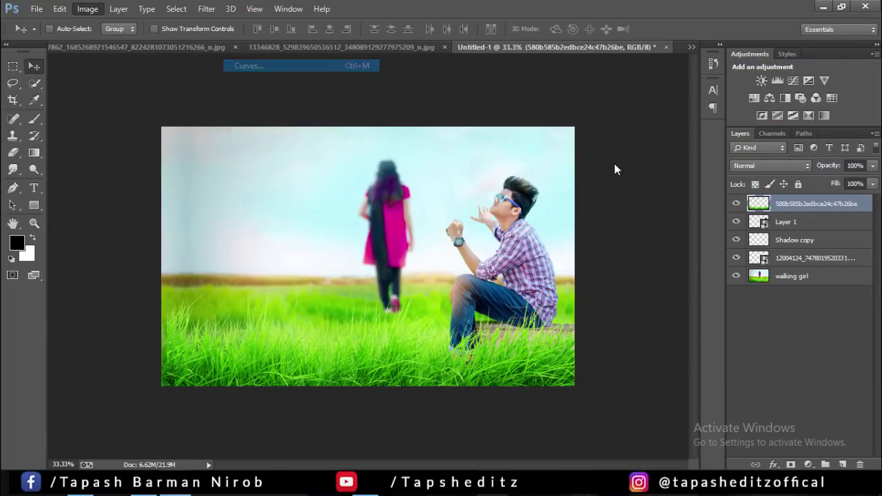
drag(295, 61, 572, 60)
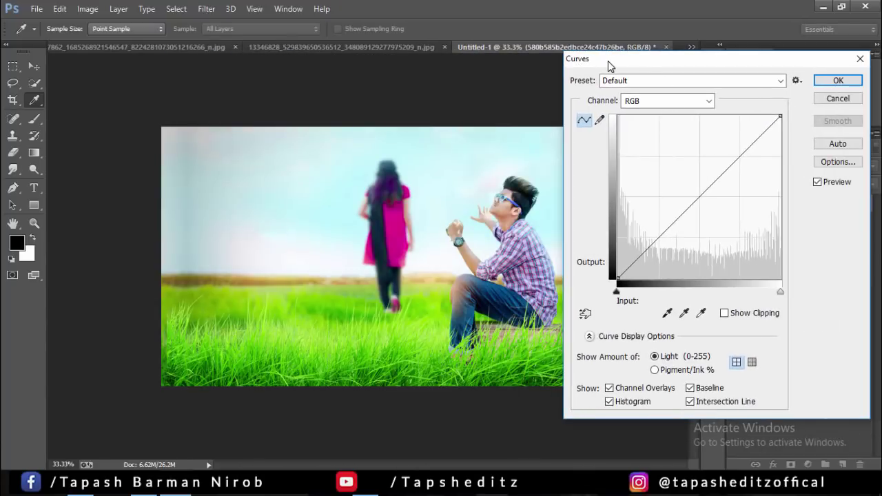
click(838, 99)
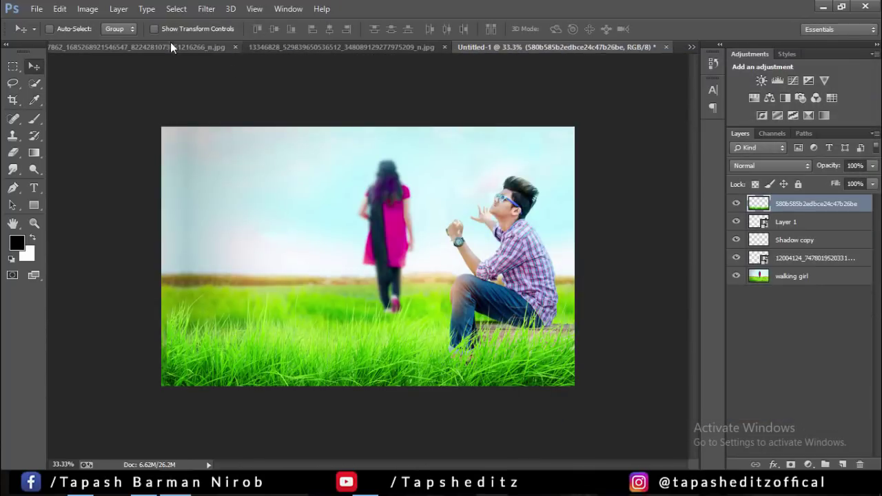
click(88, 9)
click(269, 57)
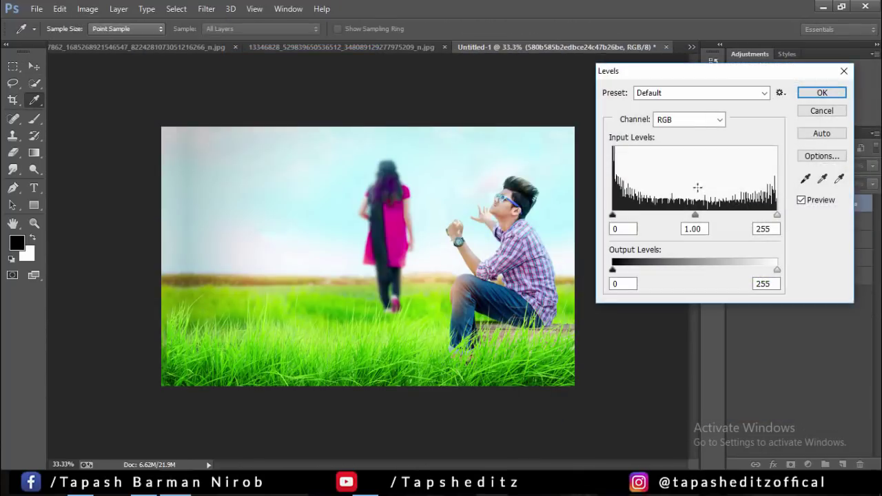
mouse_move(612, 216)
mouse_down()
mouse_move(634, 218)
mouse_move(615, 216)
mouse_up()
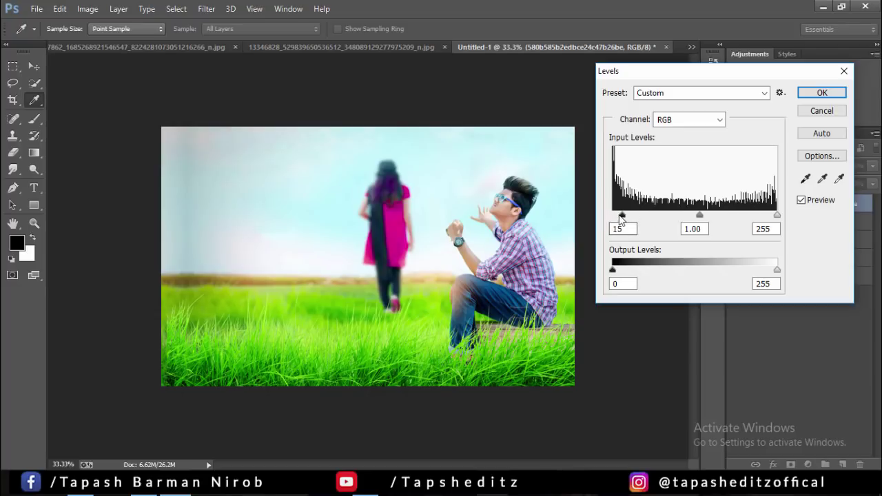
drag(695, 219, 701, 220)
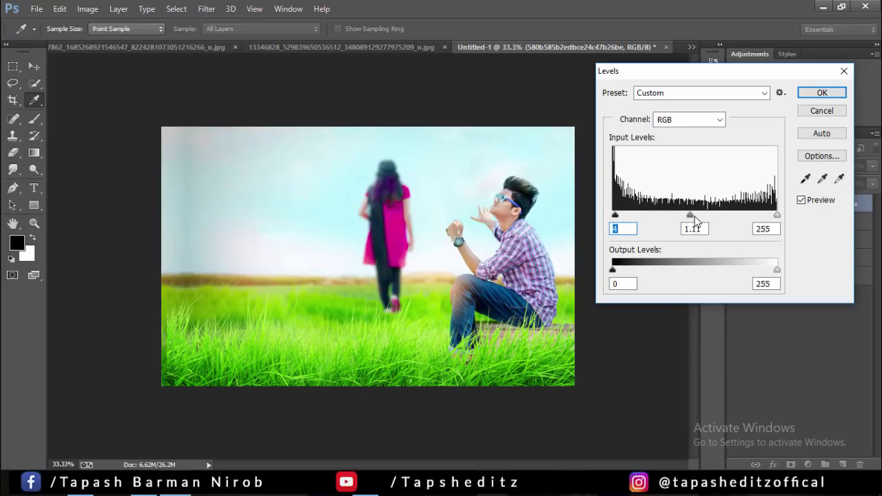
mouse_move(775, 219)
mouse_down()
mouse_move(762, 218)
mouse_move(790, 223)
mouse_up()
click(808, 95)
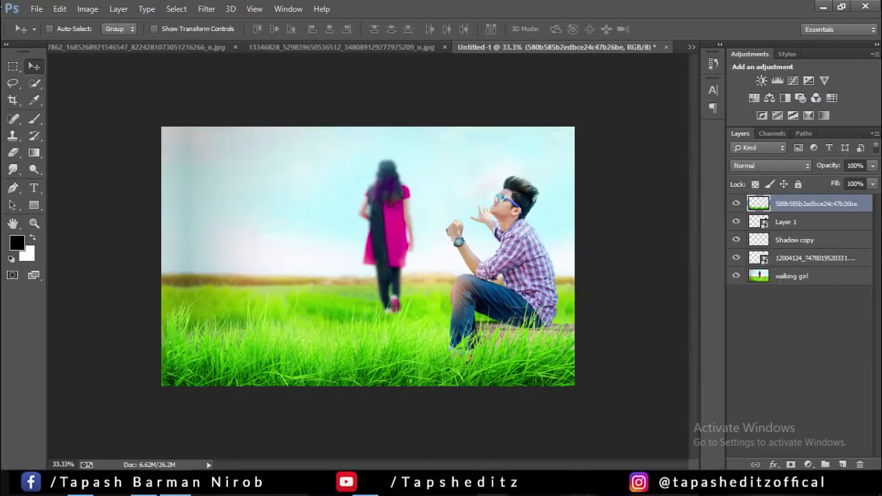
click(736, 203)
click(735, 204)
- Soften the grass layer with a 1.0-pixel Gaussian Blur
click(205, 9)
mouse_move(213, 151)
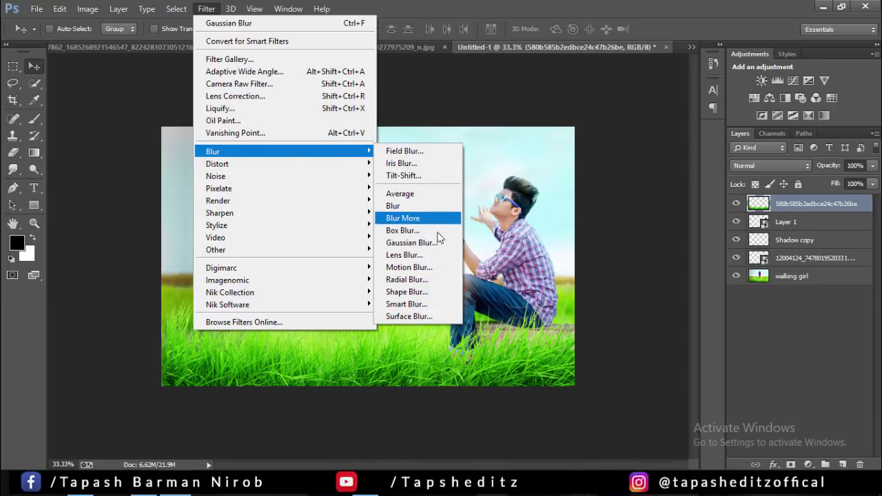
click(420, 242)
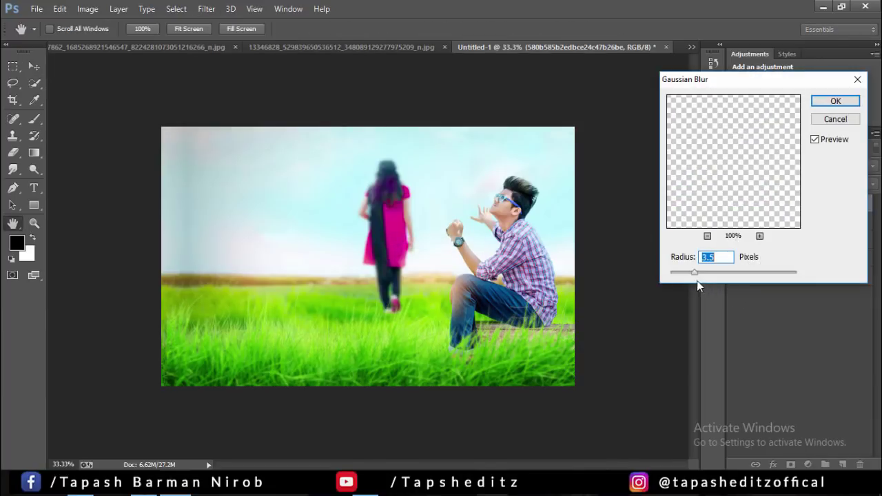
drag(696, 280, 675, 274)
click(834, 104)
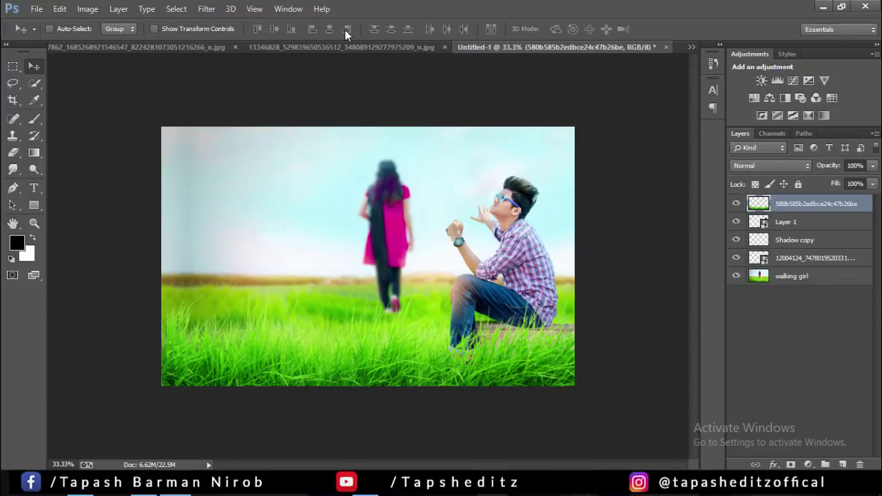
click(781, 278)
click(87, 9)
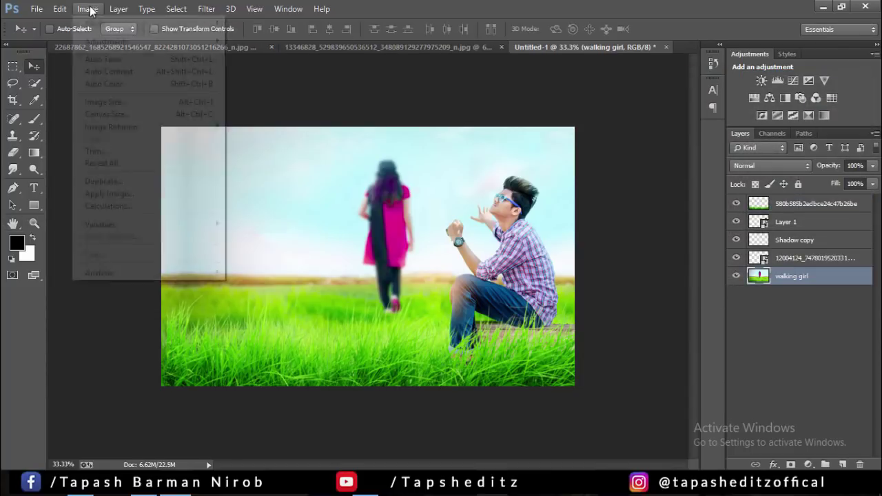
mouse_move(107, 42)
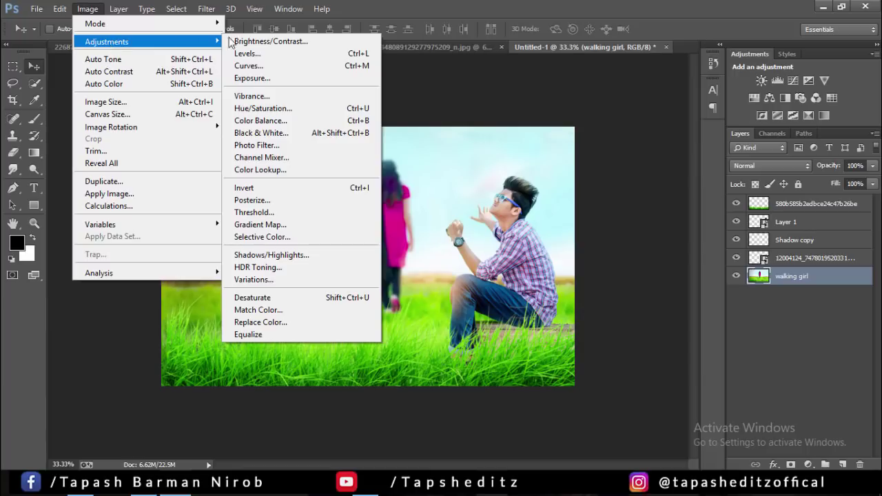
- Slightly brighten the walking girl background with Brightness/Contrast
click(247, 42)
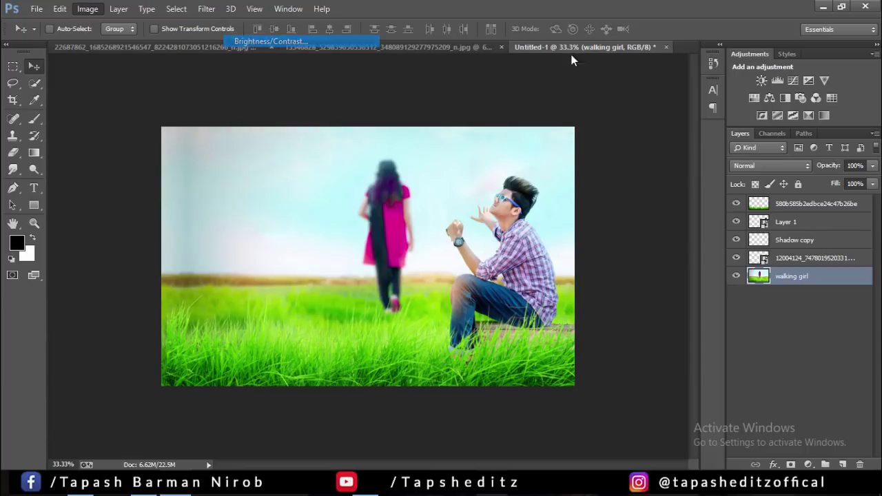
mouse_move(623, 133)
mouse_down()
mouse_move(604, 161)
mouse_move(625, 161)
mouse_up()
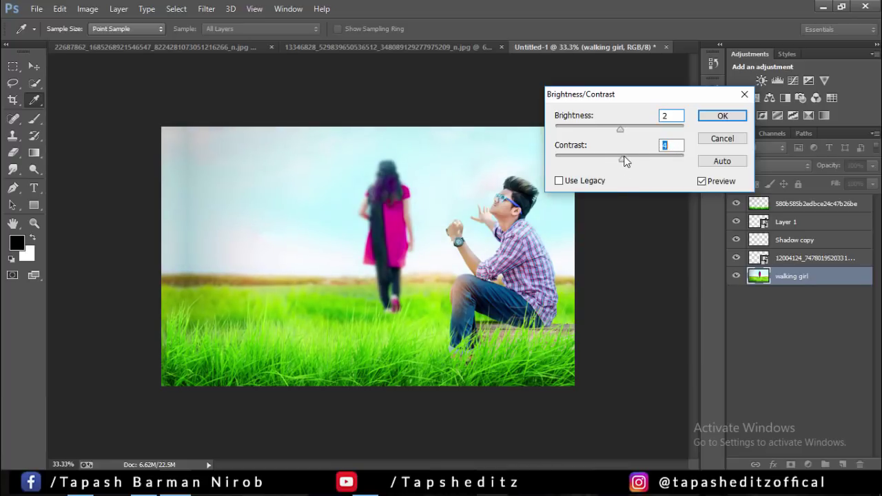
click(721, 116)
key(v)
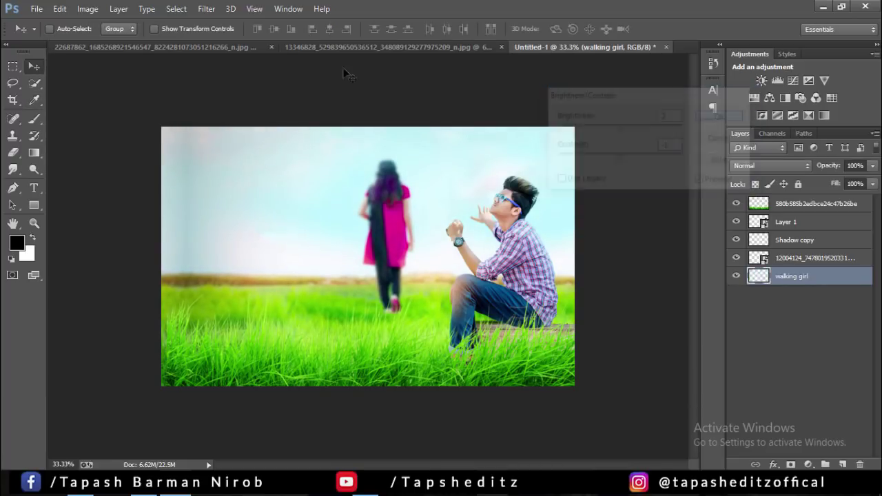
- Apply a midtone Color Balance of −17, +12, −28 to the walking girl background
click(88, 9)
mouse_move(107, 41)
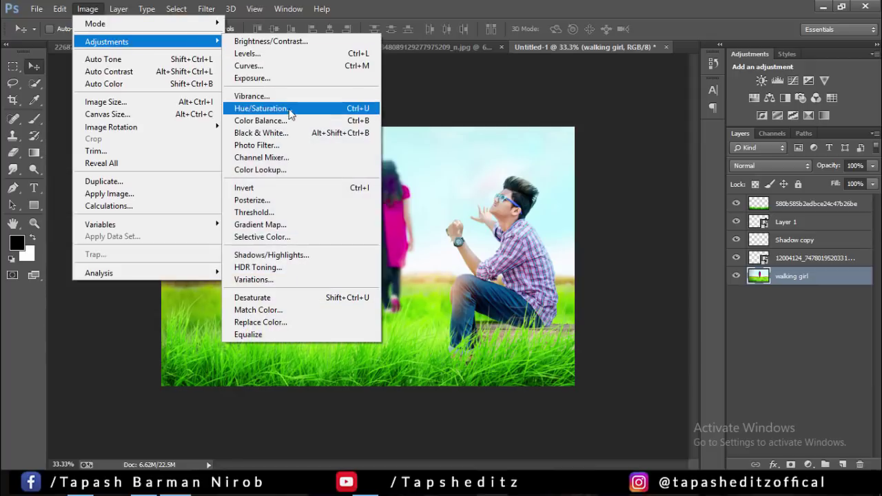
click(292, 124)
mouse_move(744, 156)
mouse_down()
mouse_move(752, 155)
mouse_move(726, 159)
mouse_up()
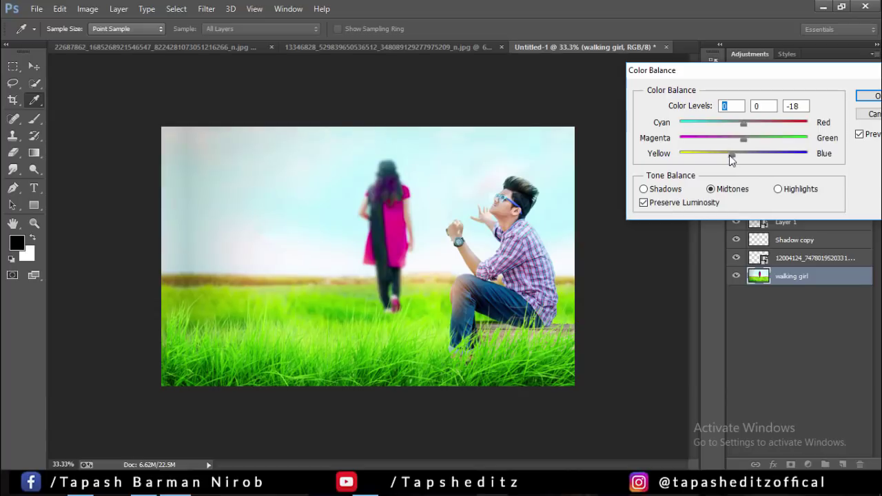
click(727, 157)
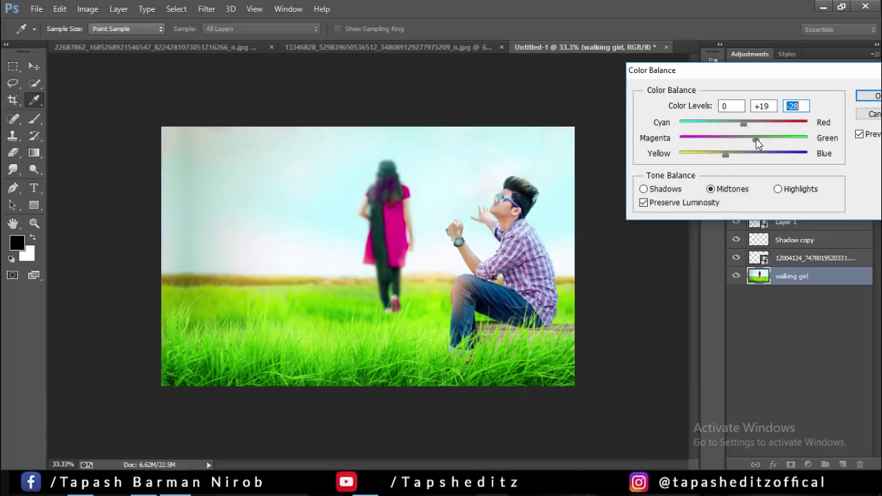
drag(761, 138, 752, 137)
drag(739, 122, 735, 123)
key(Return)
key(v)
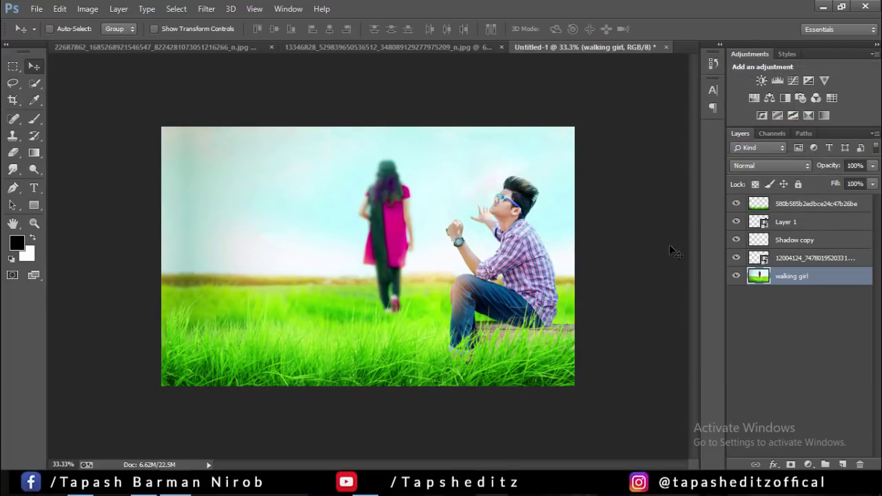
click(52, 8)
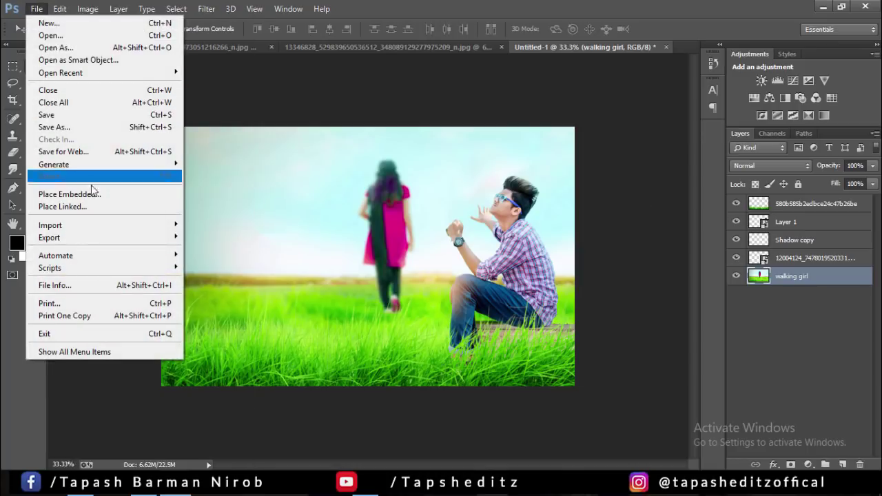
- Place the red rose image into the composite as an embedded layer
click(95, 194)
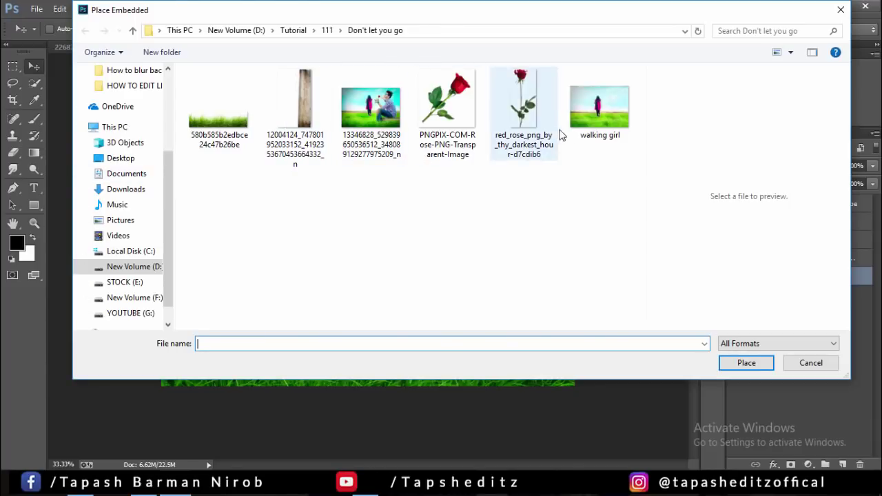
click(524, 110)
click(746, 362)
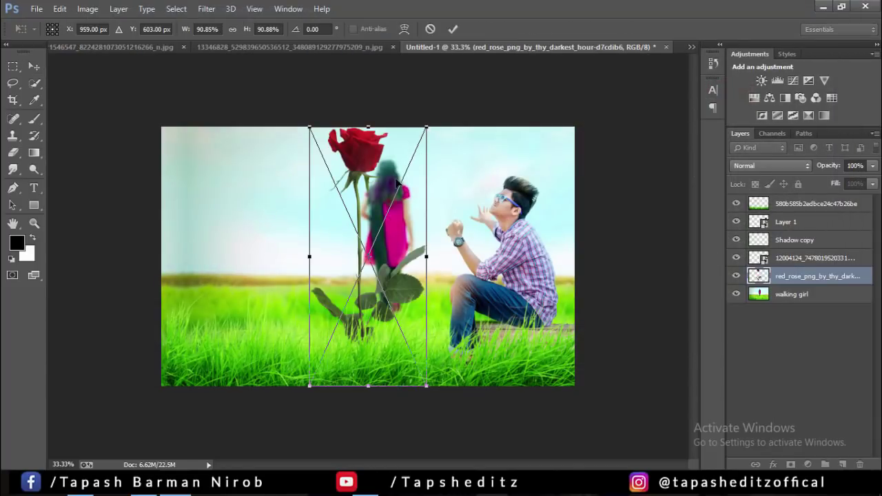
- Shrink, flip horizontally and rotate the rose, then move it into the man's raised hand
drag(404, 154, 483, 157)
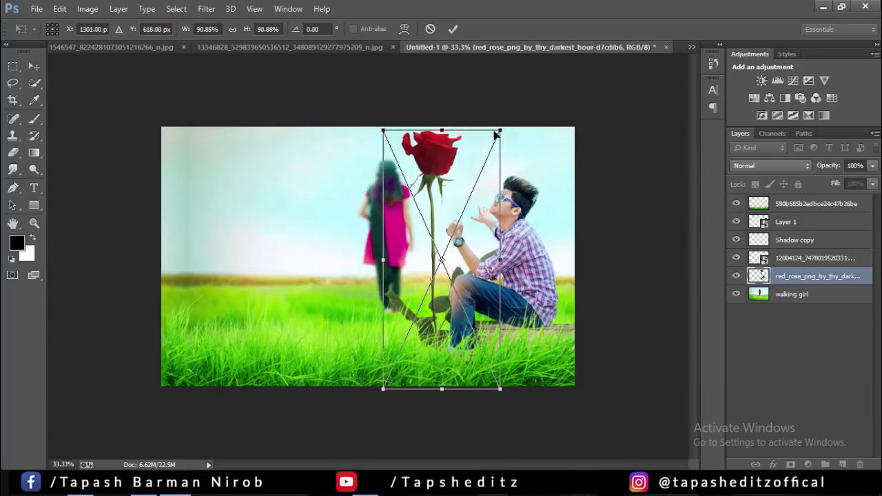
mouse_move(505, 128)
mouse_down()
mouse_move(464, 177)
mouse_move(513, 220)
mouse_move(465, 216)
mouse_up()
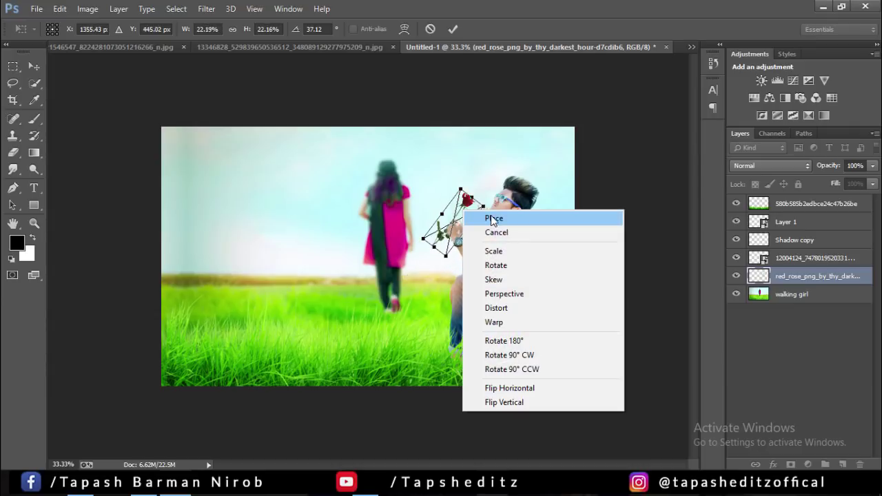
click(537, 386)
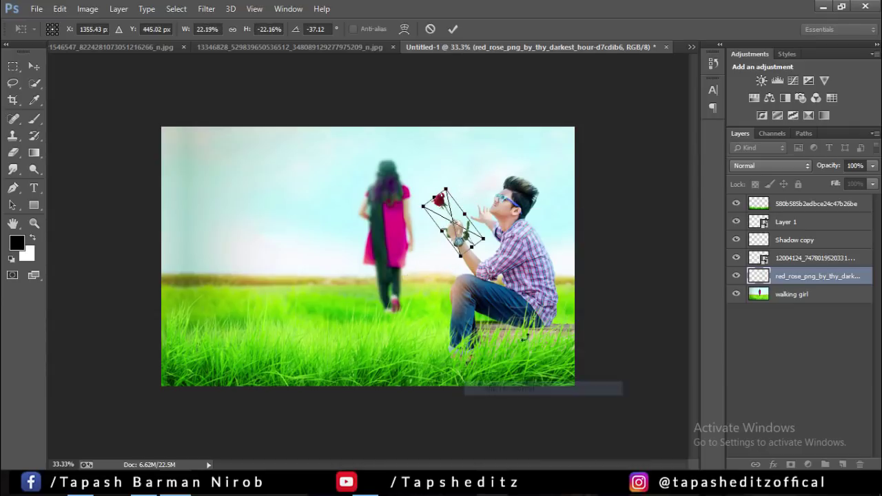
mouse_move(447, 171)
mouse_down()
mouse_move(506, 180)
mouse_move(515, 197)
mouse_up()
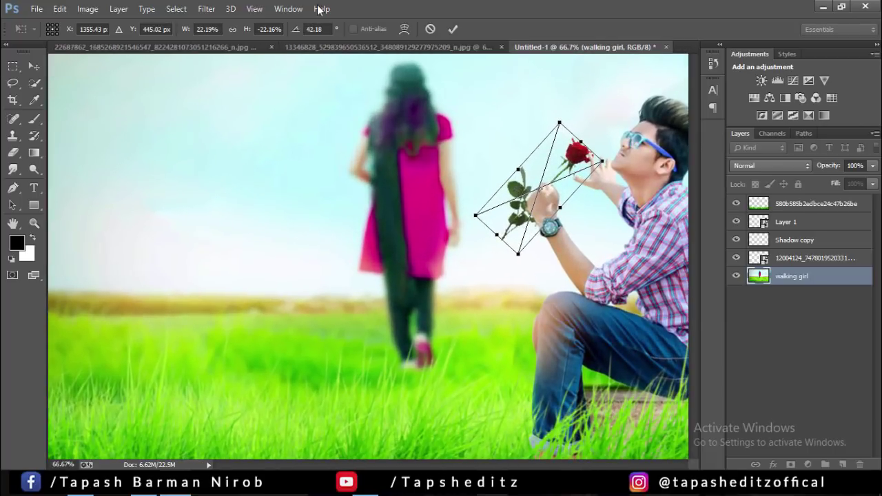
click(452, 29)
mouse_move(576, 180)
mouse_down()
mouse_move(564, 178)
mouse_move(571, 180)
mouse_up()
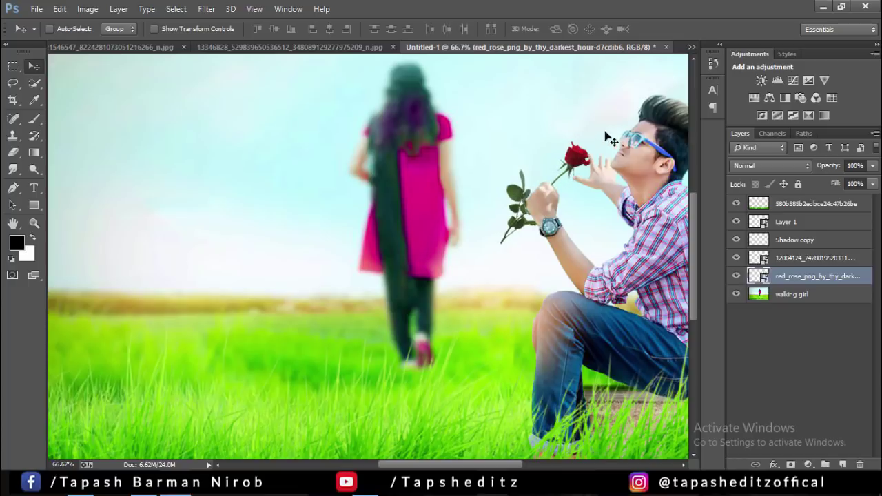
- Rotate and nudge the rose so its stem tilts into the man's fingers
click(154, 28)
mouse_move(561, 130)
mouse_down()
mouse_move(546, 144)
mouse_move(505, 139)
mouse_up()
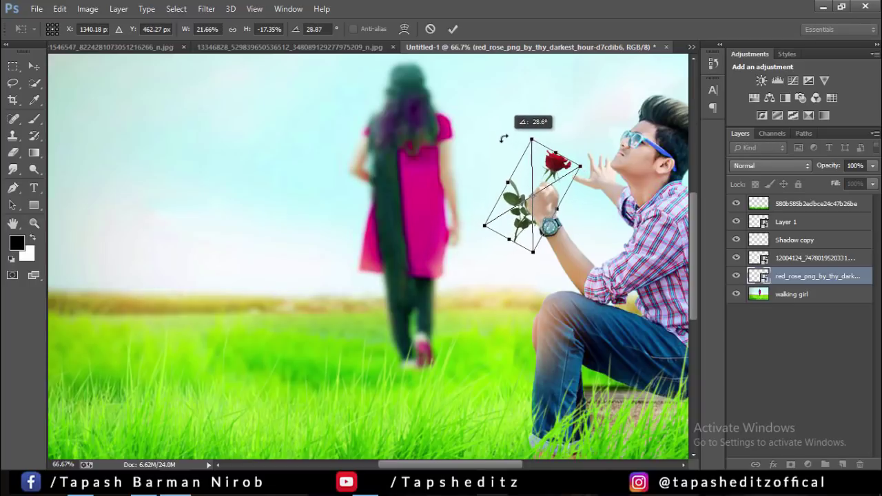
drag(558, 179, 562, 174)
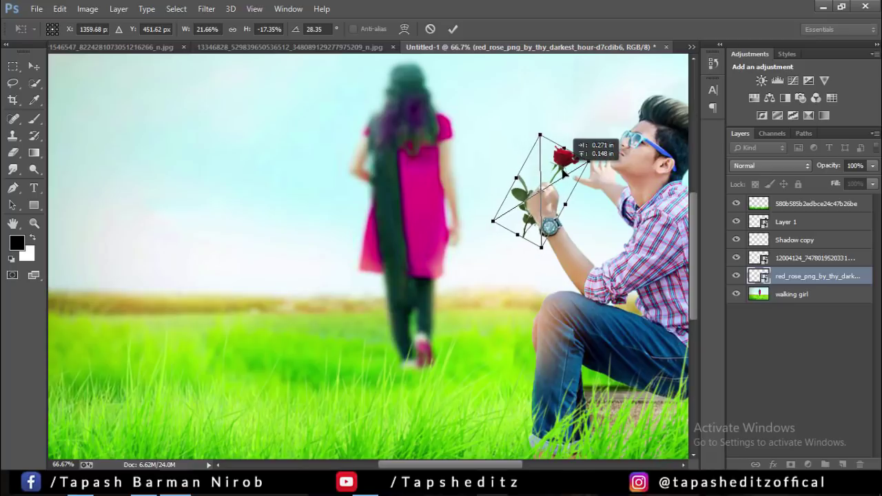
mouse_move(562, 174)
mouse_down()
mouse_move(553, 183)
mouse_move(565, 191)
mouse_up()
click(453, 28)
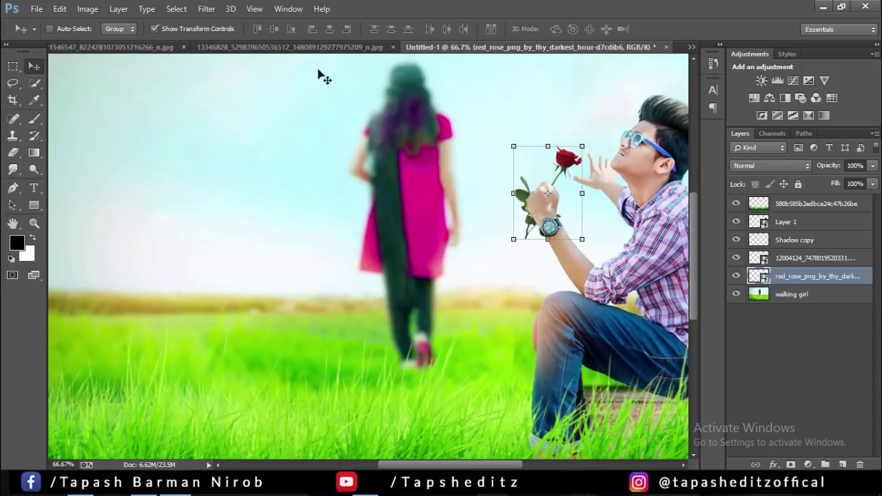
- Restack the rose layer to sit just above the man's layer
click(176, 30)
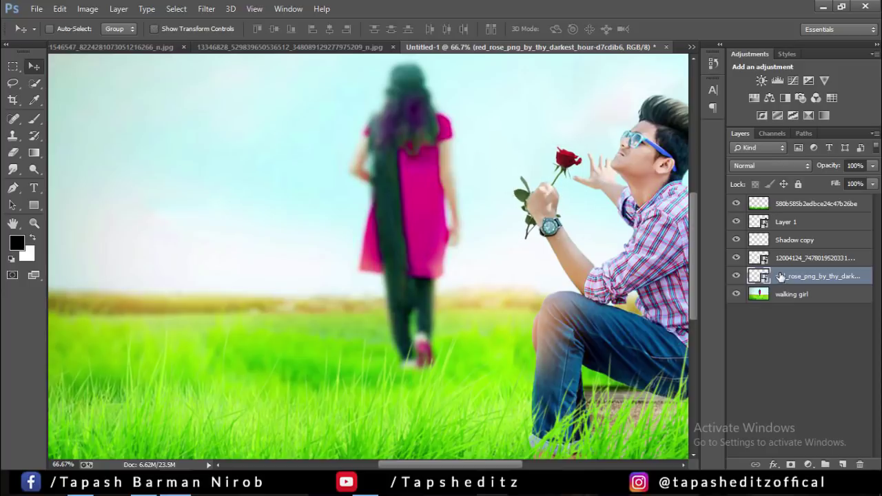
drag(781, 276, 784, 222)
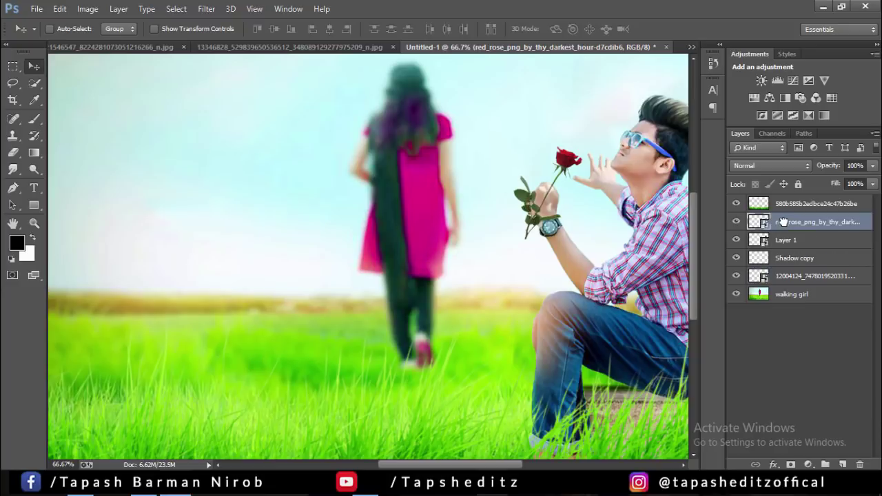
drag(789, 231, 797, 262)
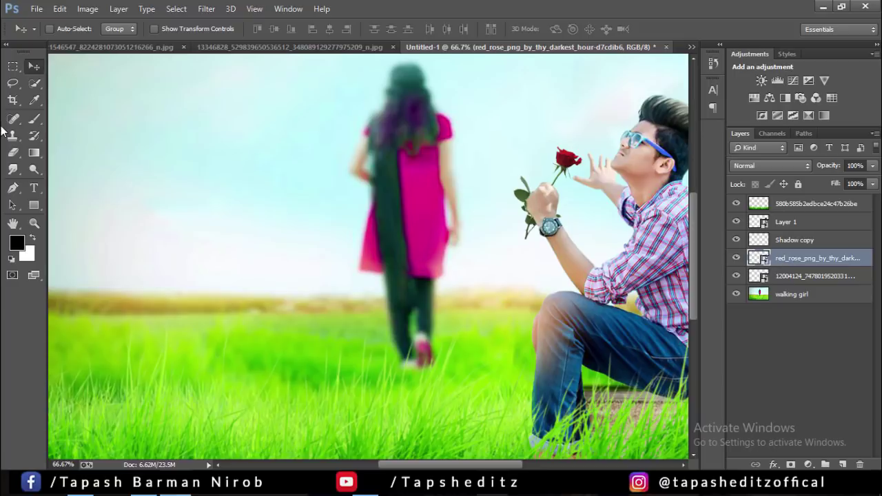
- Scale the red rose slightly smaller with Free Transform
key(ctrl+0)
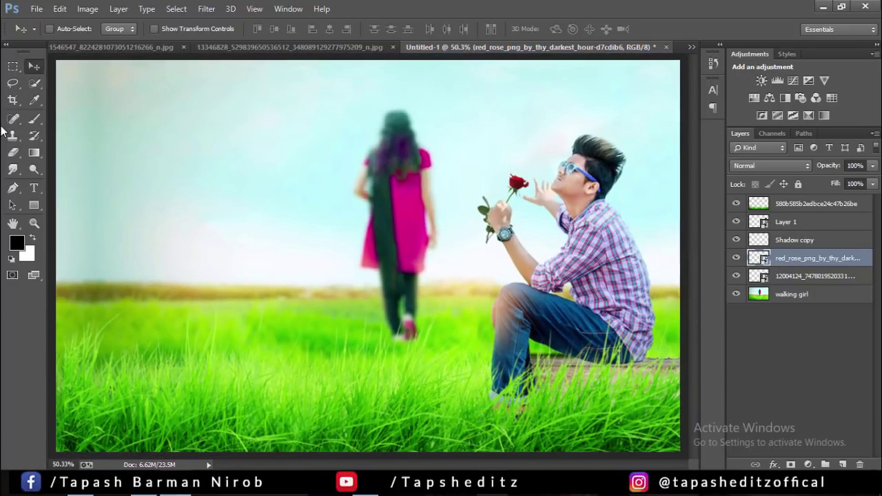
key(ctrl+minus)
key(ctrl+minus)
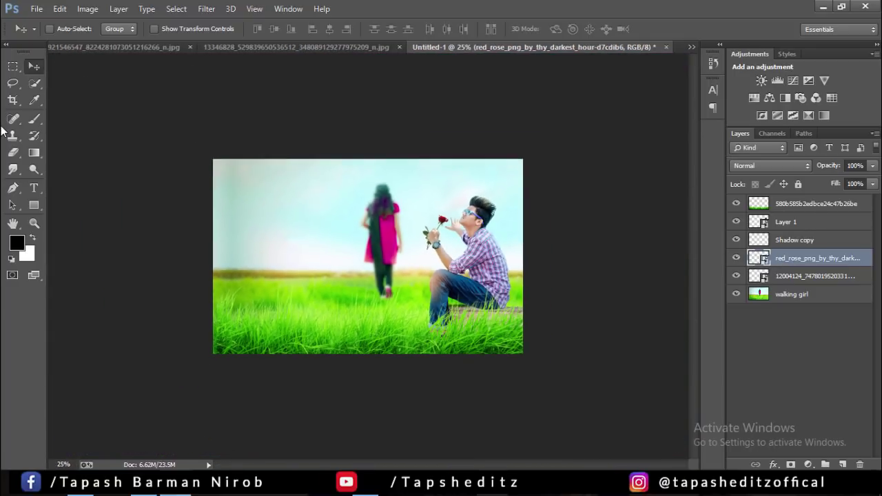
key(ctrl+plus)
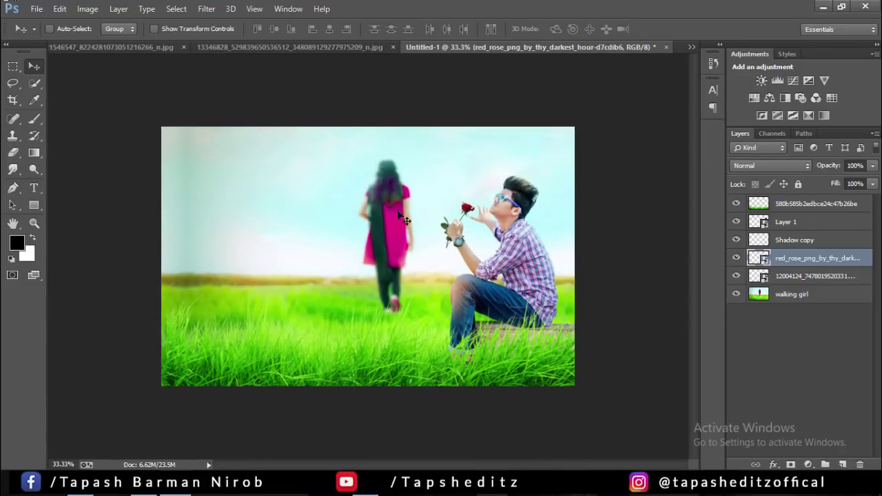
click(153, 28)
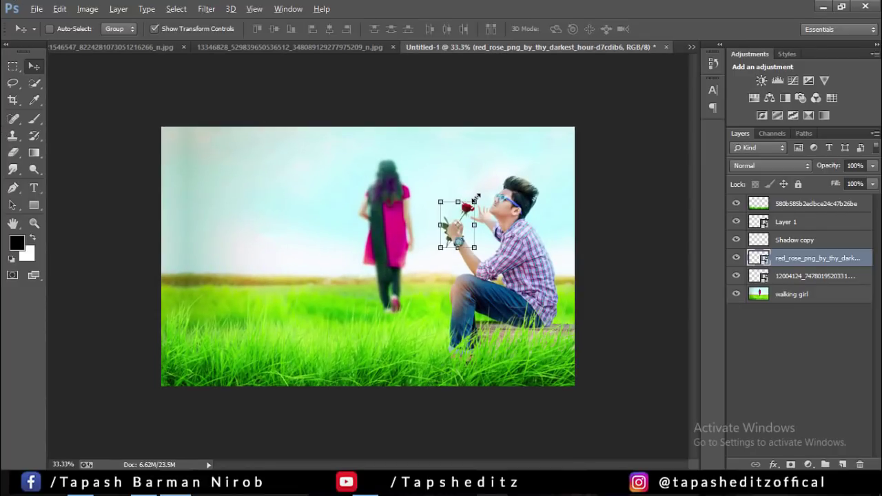
drag(474, 202, 480, 195)
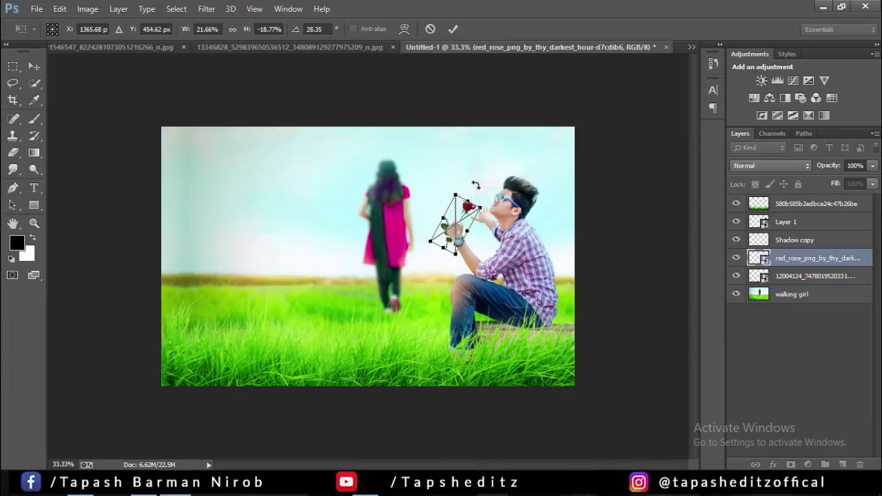
click(453, 29)
click(154, 29)
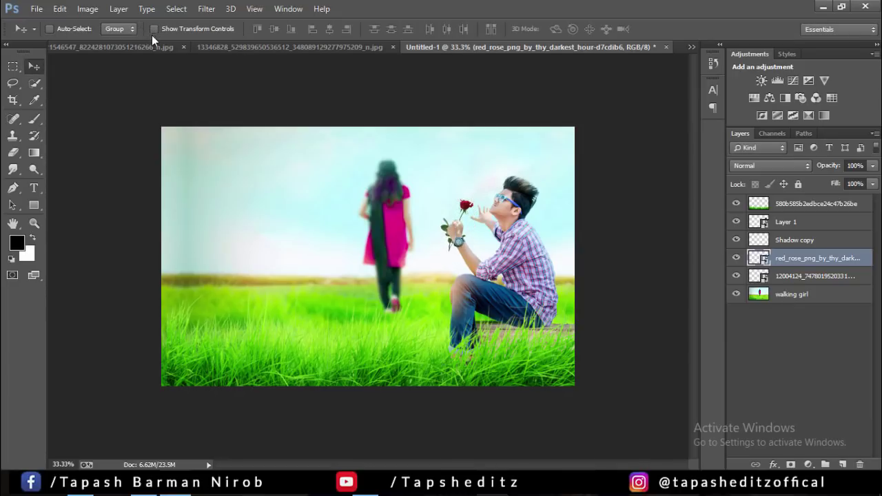
- Rasterize the red rose layer
click(88, 9)
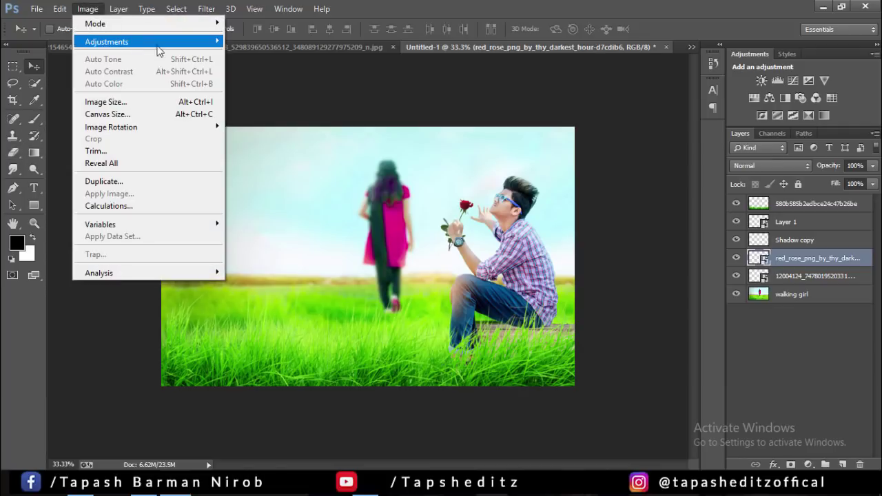
right_click(792, 238)
click(596, 248)
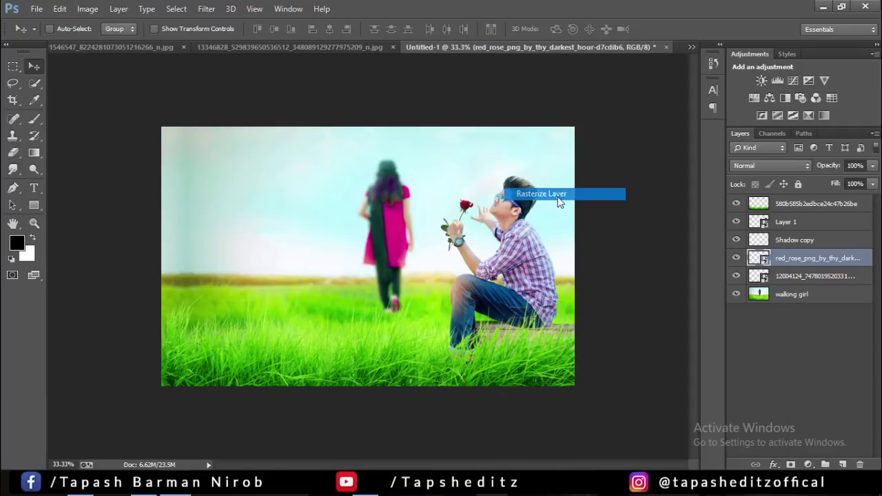
- Brighten the rose with Brightness/Contrast at brightness 80, contrast −20
click(87, 9)
mouse_move(107, 42)
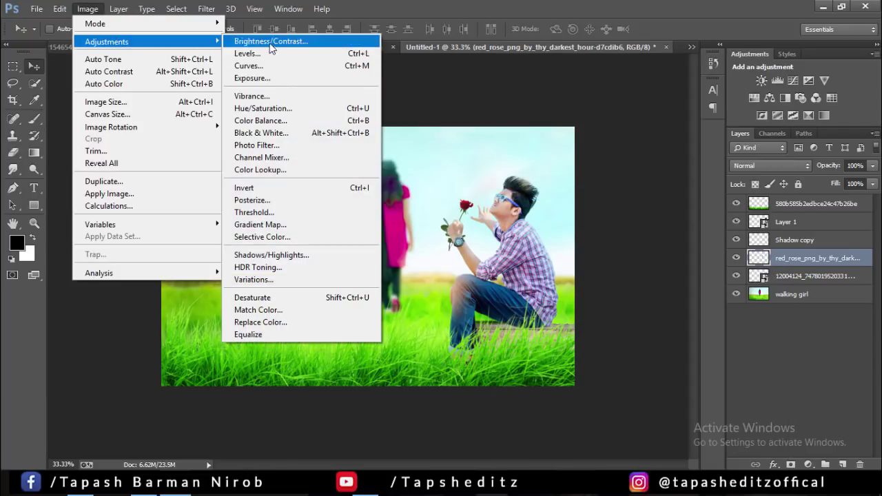
click(457, 39)
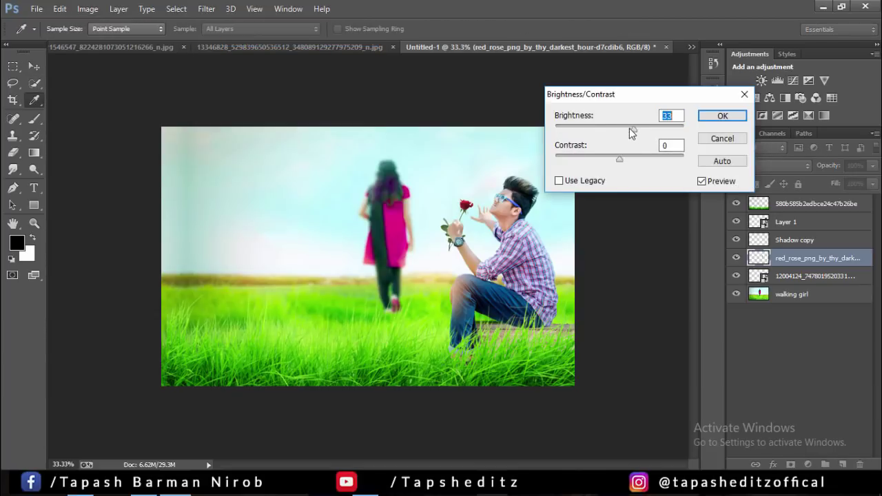
drag(628, 128, 619, 128)
mouse_move(619, 159)
mouse_down()
mouse_move(642, 158)
mouse_move(593, 158)
mouse_up()
drag(620, 129, 647, 129)
click(723, 117)
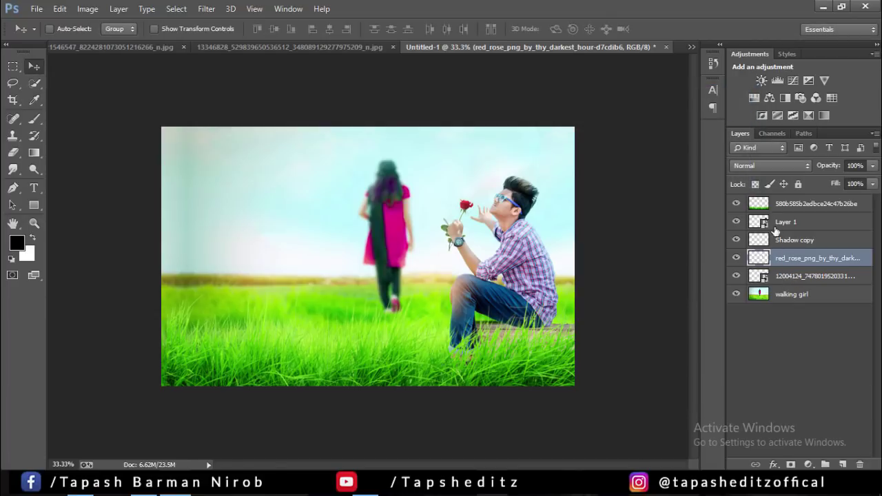
- Select Layer 1, the man's layer, and rasterize it
click(764, 224)
click(735, 221)
click(736, 221)
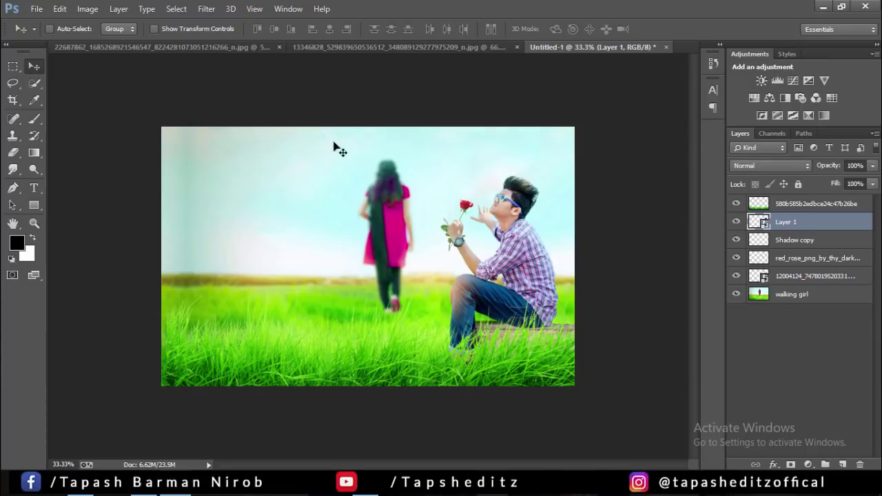
click(86, 8)
right_click(799, 219)
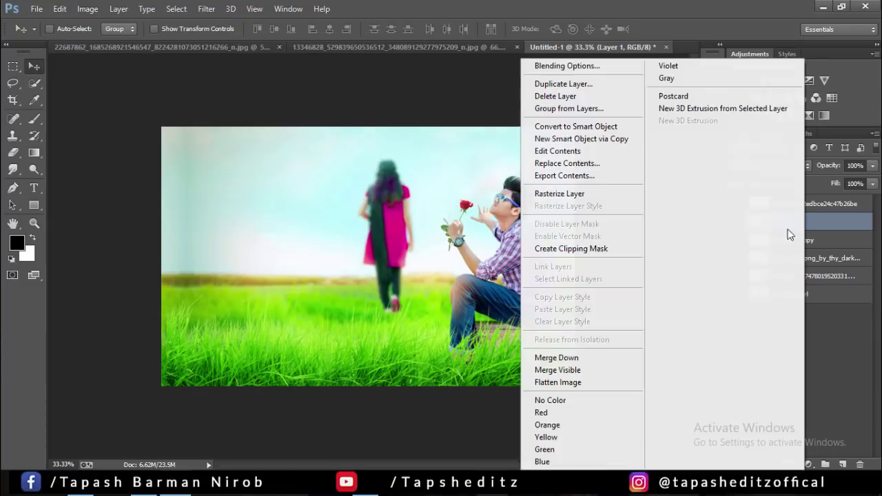
click(613, 199)
- Apply a Color Balance of Yellow–Blue −1 to Layer 1
click(88, 8)
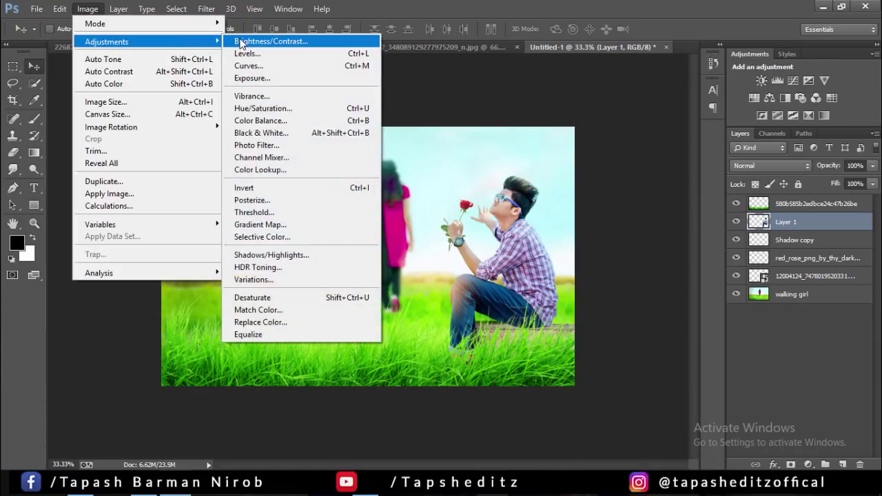
click(262, 121)
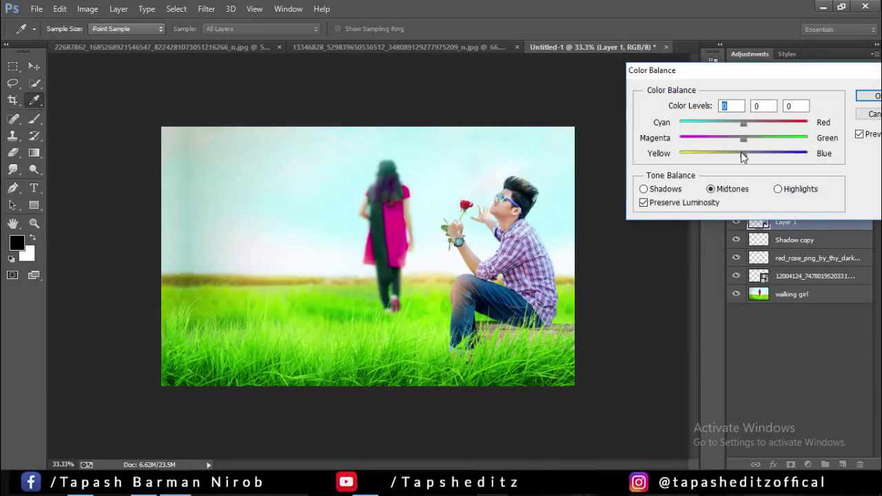
mouse_move(742, 156)
mouse_down()
mouse_move(727, 154)
mouse_move(729, 138)
mouse_up()
click(869, 96)
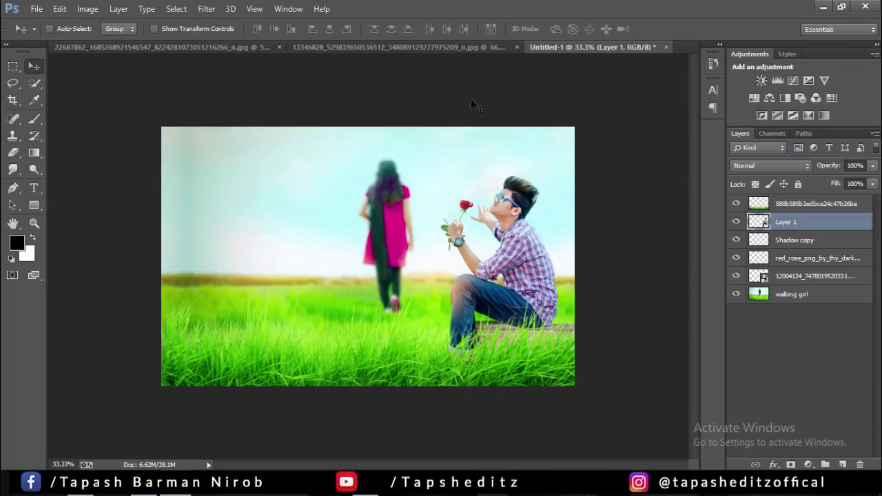
- Give Layer 1 Brightness/Contrast of brightness 3 and contrast −5
click(88, 9)
click(403, 39)
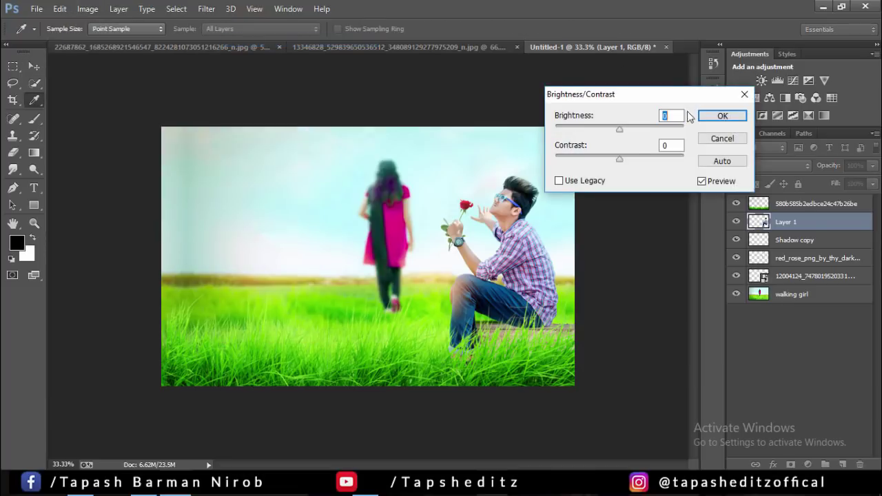
drag(619, 128, 620, 128)
mouse_move(619, 158)
mouse_down()
mouse_move(630, 159)
mouse_move(615, 163)
mouse_up()
click(709, 117)
key(v)
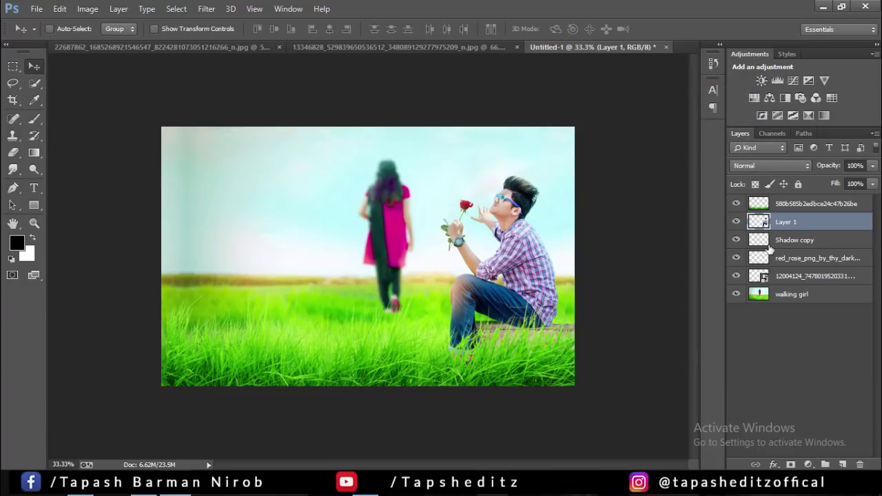
key(ctrl+minus)
key(ctrl+minus)
key(ctrl+minus)
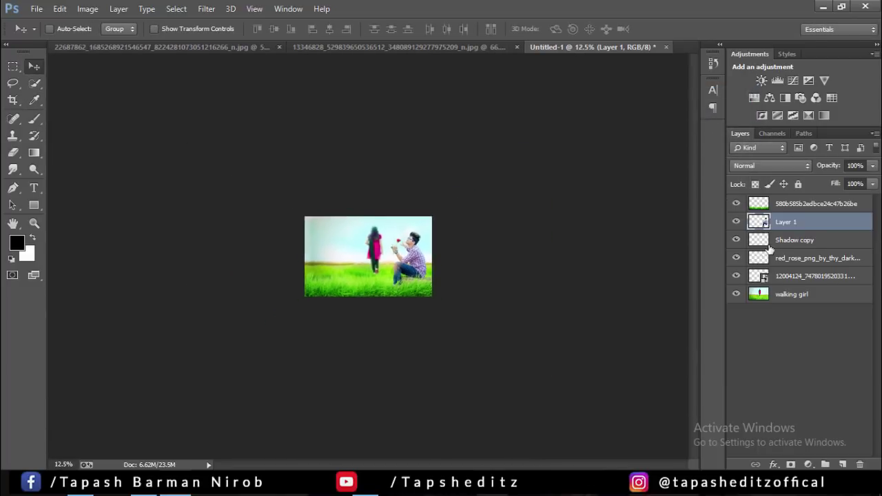
key(ctrl+minus)
key(ctrl+plus)
key(ctrl+plus)
key(ctrl+plus)
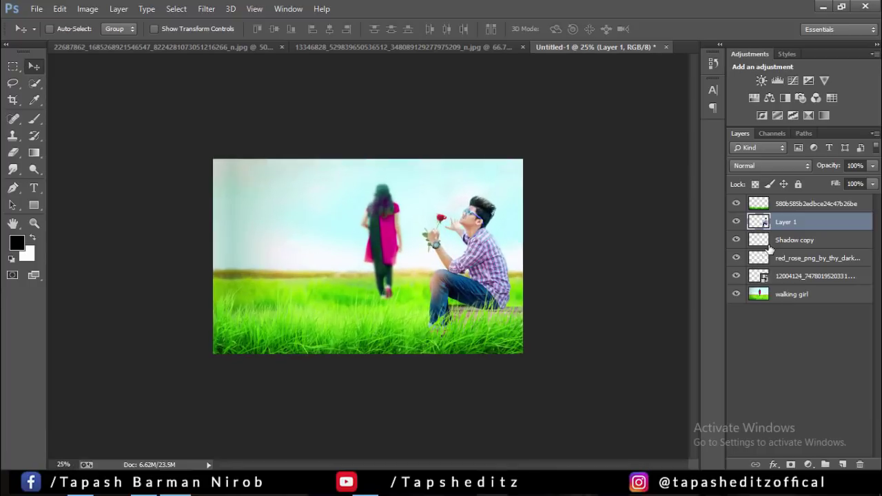
key(ctrl+plus)
key(ctrl+minus)
- Abandon a trial crop and stamp all visible layers into a new Layer 2 on top
click(14, 101)
drag(335, 159, 335, 157)
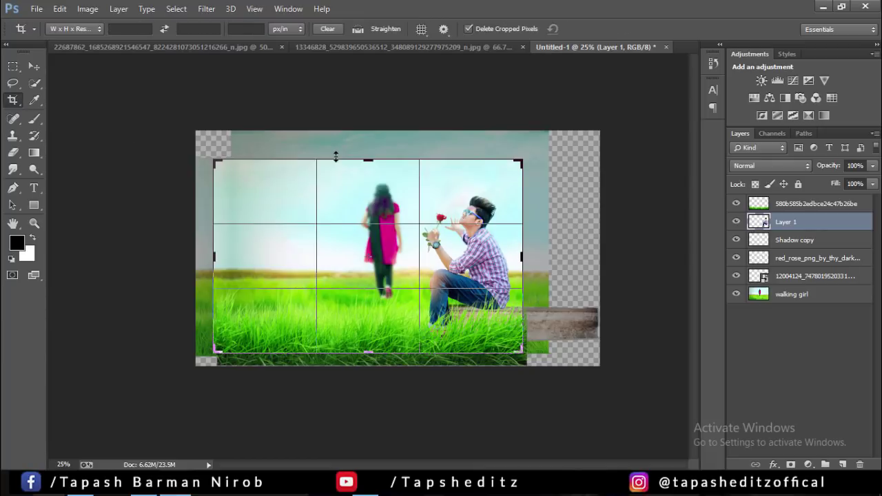
click(574, 29)
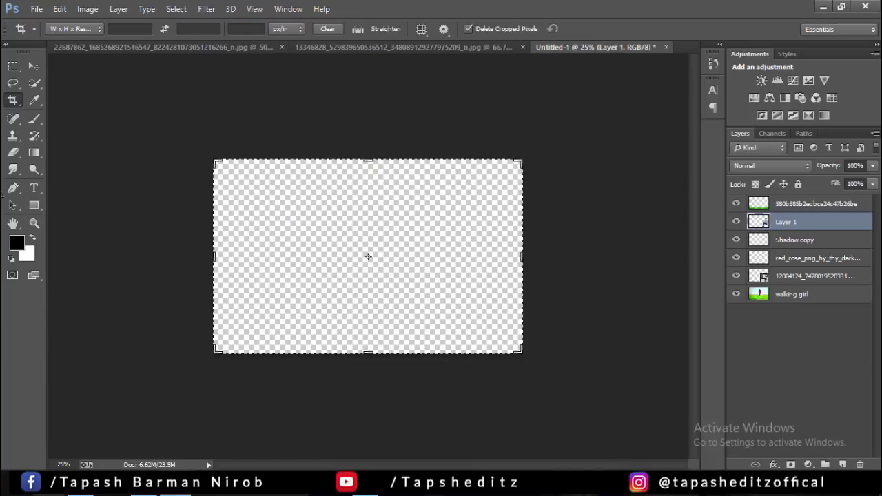
click(809, 207)
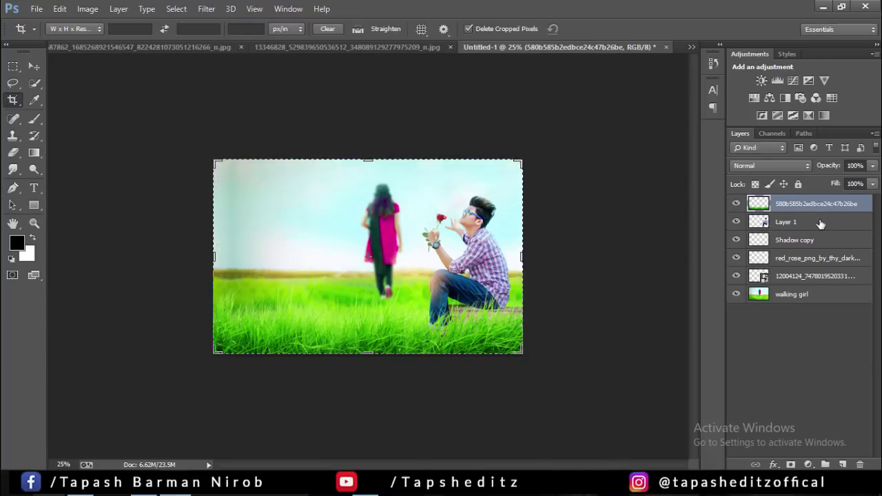
key(ctrl+shift+alt+e)
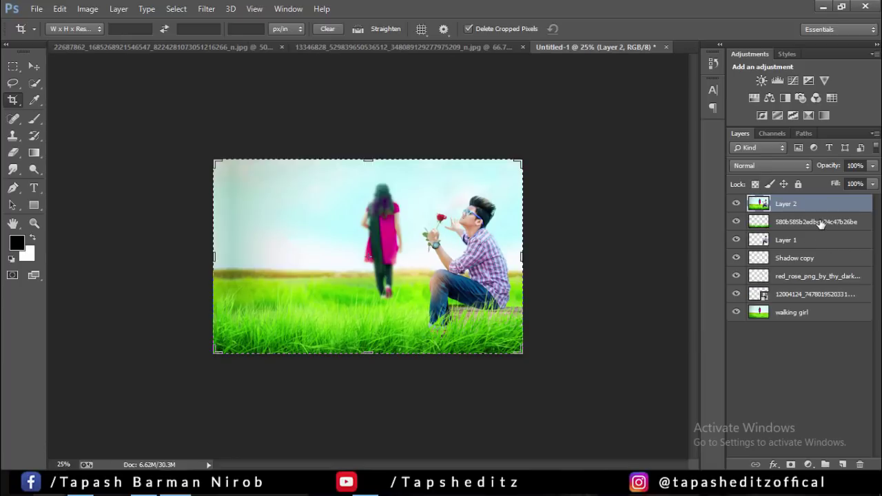
click(39, 65)
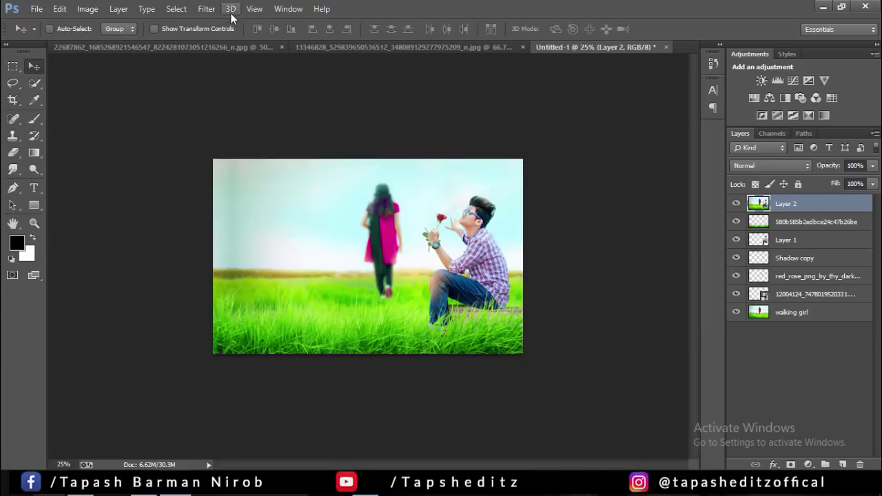
- In Camera Raw, set Contrast -6, Blacks +8, Highlights -72, Clarity -5 and Temperature -6
click(206, 8)
click(228, 82)
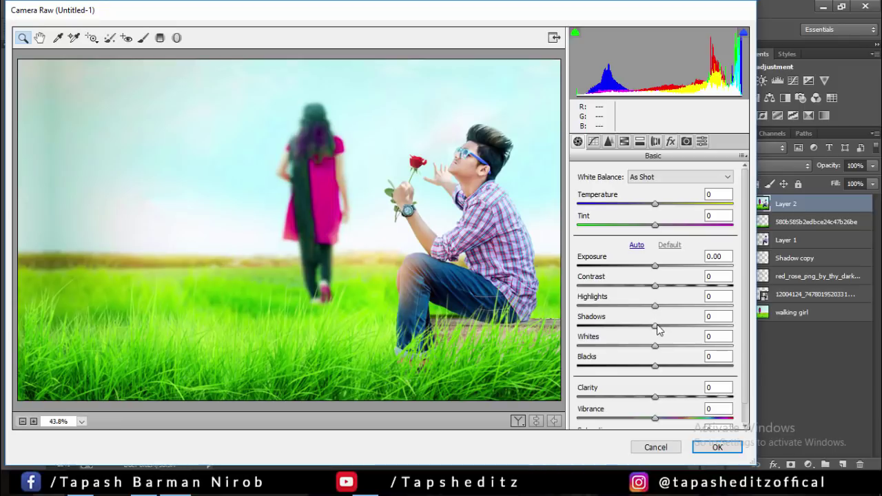
mouse_move(655, 285)
mouse_down()
mouse_move(627, 286)
mouse_move(650, 284)
mouse_up()
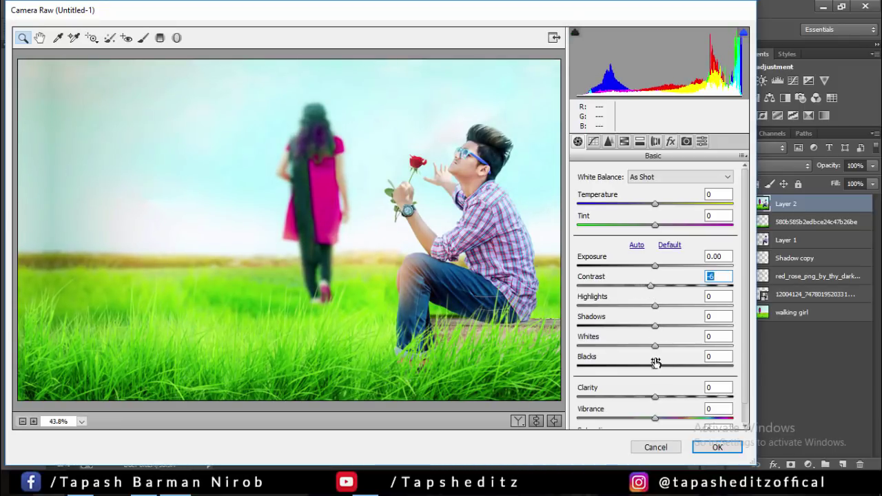
drag(655, 364, 662, 365)
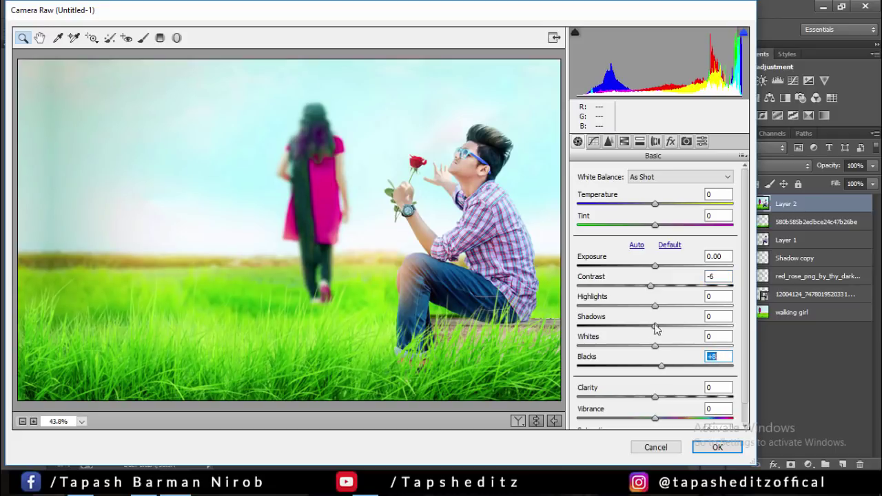
drag(654, 306, 599, 303)
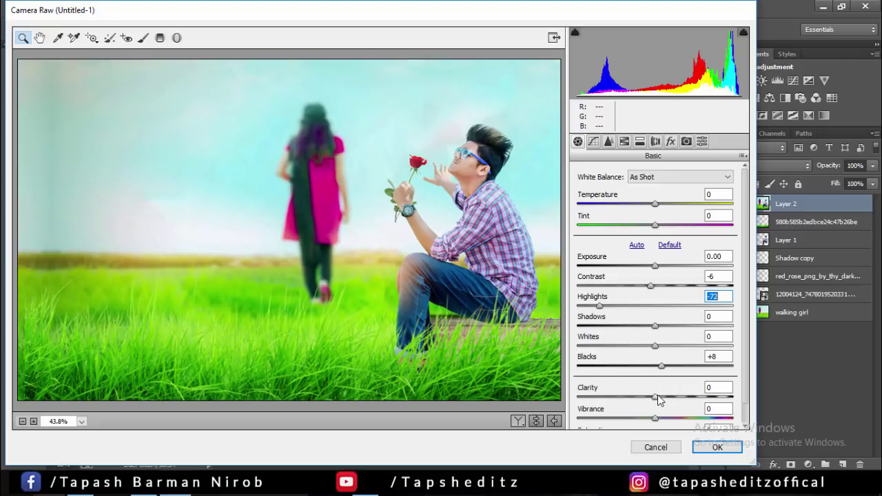
drag(655, 397, 654, 399)
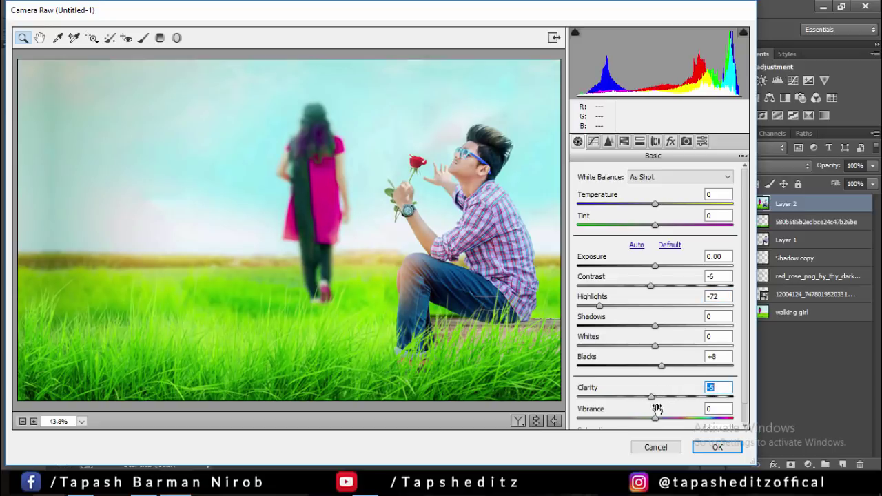
mouse_move(656, 205)
mouse_down()
mouse_move(647, 221)
mouse_move(660, 225)
mouse_up()
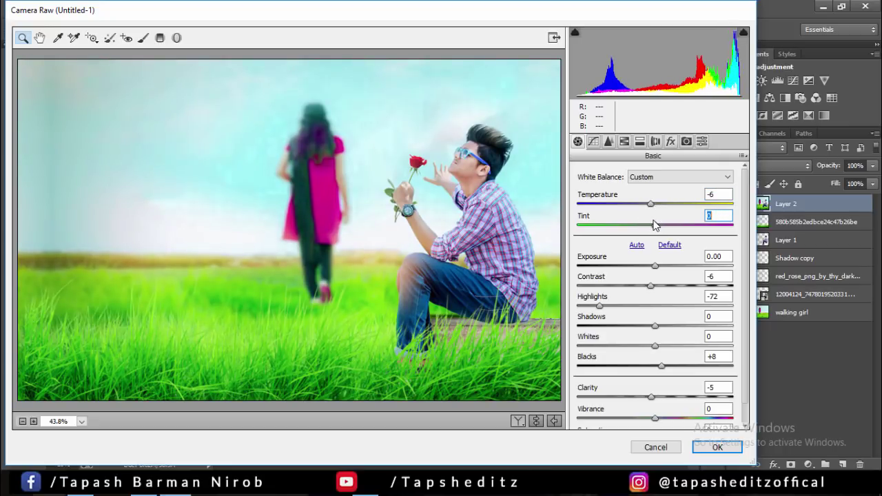
- In the HSL hue sliders, shift the Greens hue to +14 and adjust the Blues hue
click(625, 142)
click(613, 192)
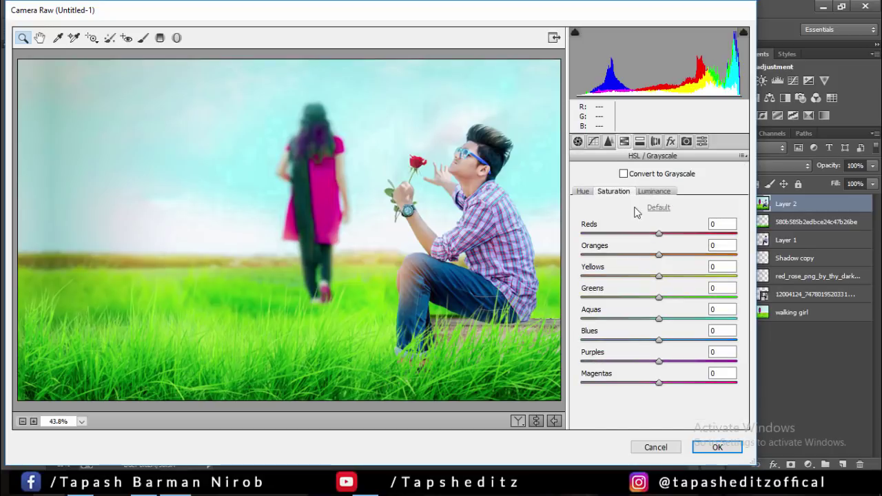
click(591, 191)
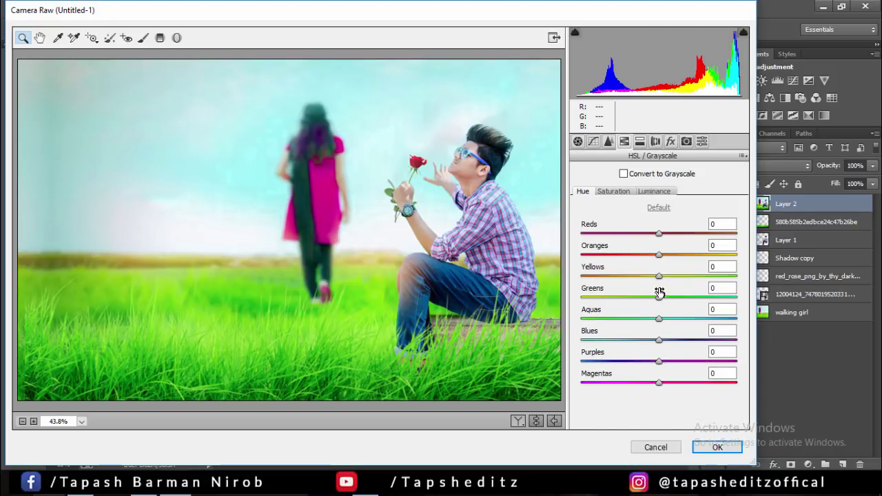
mouse_move(659, 297)
mouse_down()
mouse_move(644, 302)
mouse_move(669, 304)
mouse_move(655, 304)
mouse_move(668, 302)
mouse_move(661, 275)
mouse_move(687, 275)
mouse_move(653, 277)
mouse_move(681, 279)
mouse_up()
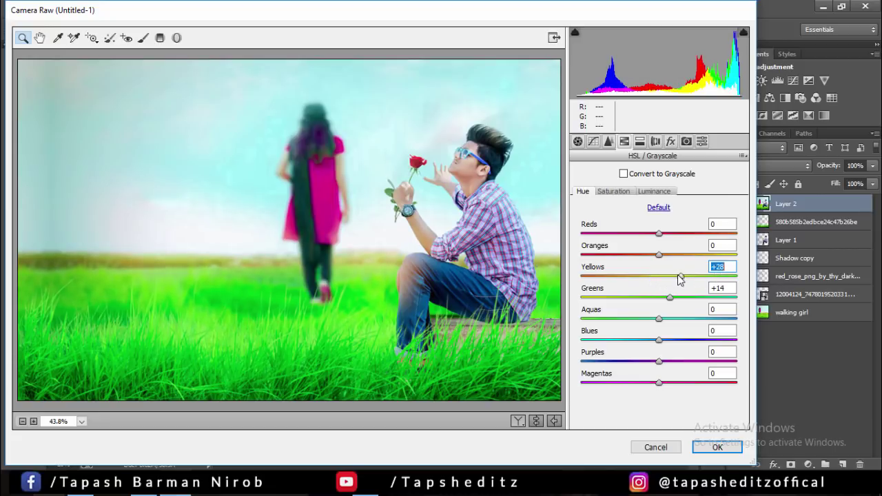
mouse_move(658, 339)
mouse_down()
mouse_move(706, 340)
mouse_move(649, 339)
mouse_move(706, 339)
mouse_up()
- Raise Blues saturation to +62 and set the Blues hue to -19
click(613, 190)
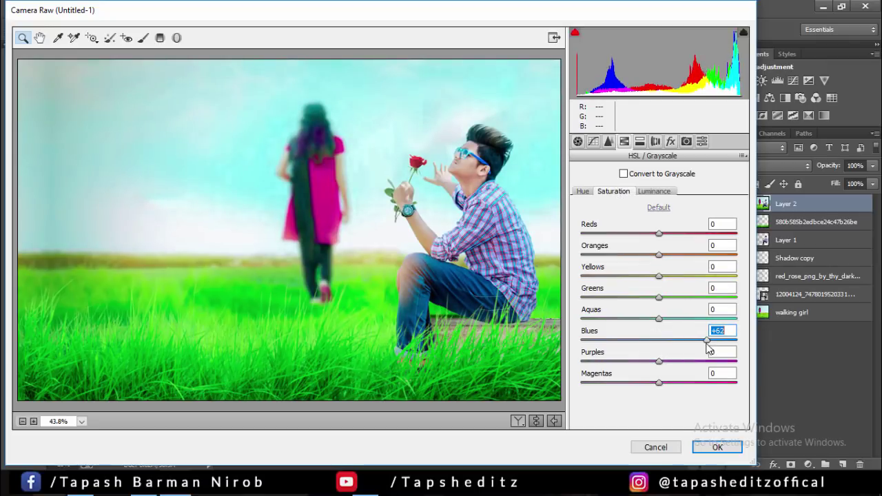
drag(659, 318, 708, 319)
click(583, 191)
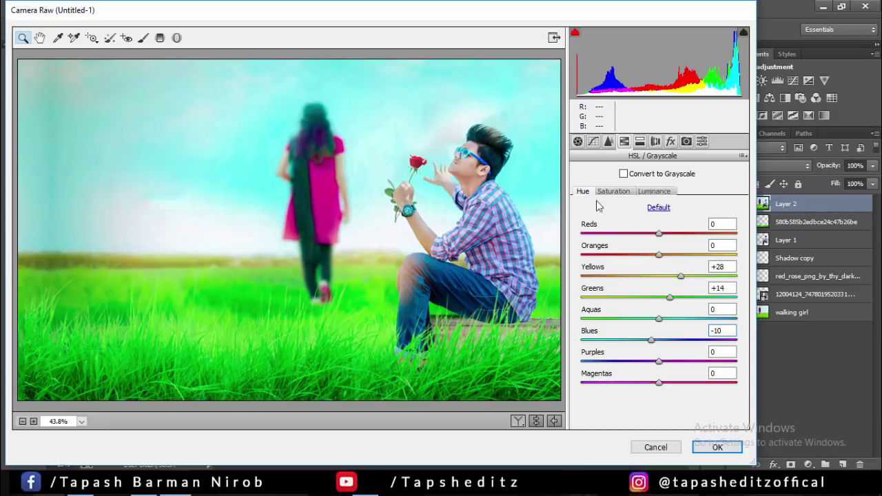
mouse_move(653, 340)
mouse_down()
mouse_move(688, 342)
mouse_move(646, 341)
mouse_up()
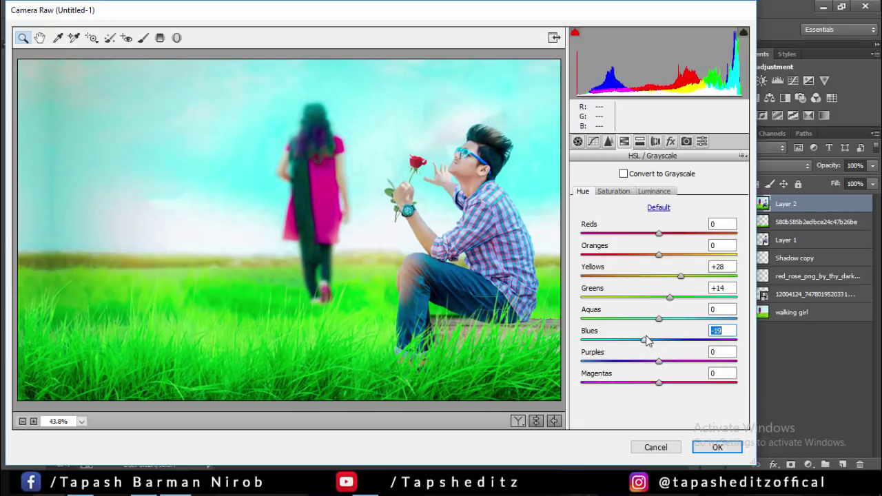
- Add a -37 post-crop vignette and apply the Camera Raw grade to Layer 2
click(655, 191)
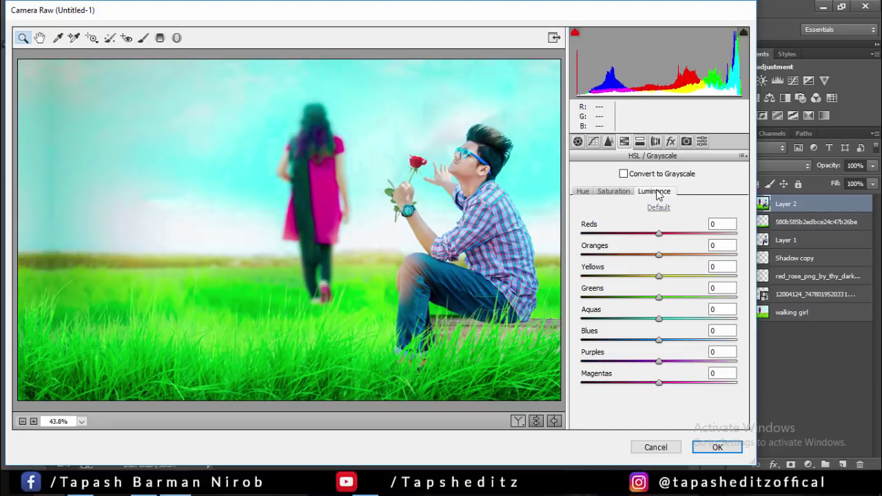
click(662, 254)
click(669, 141)
click(658, 308)
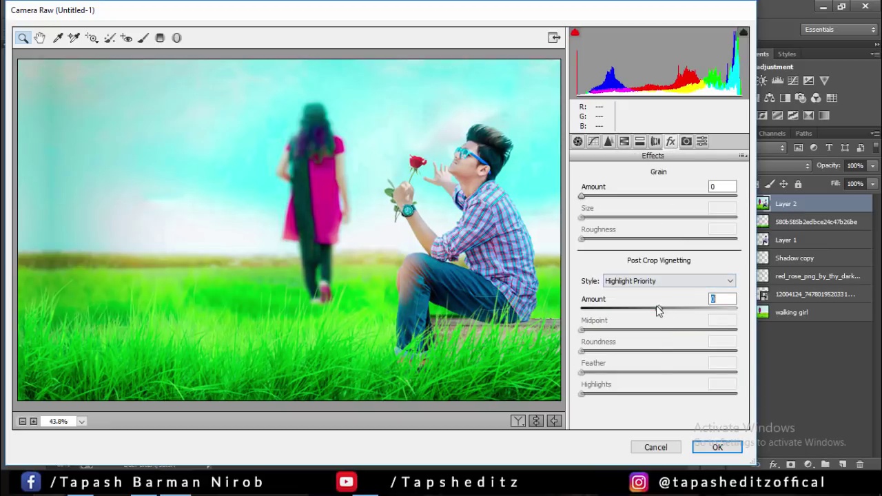
drag(658, 310, 632, 307)
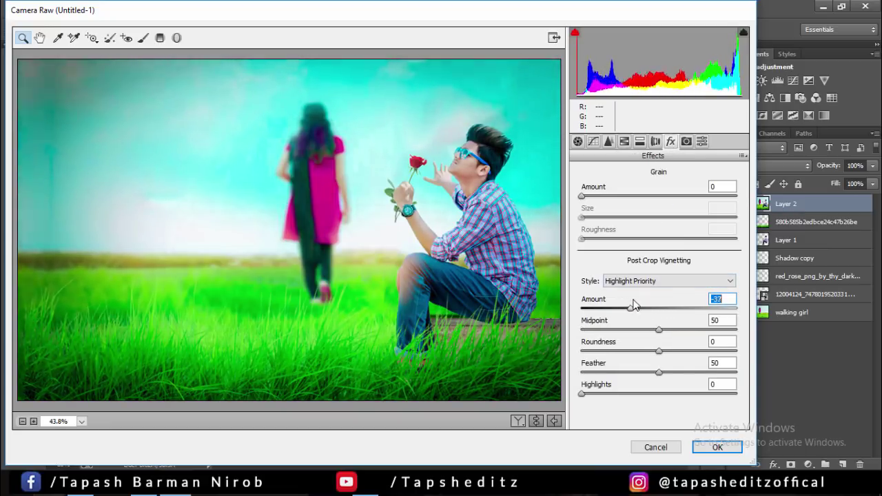
click(717, 447)
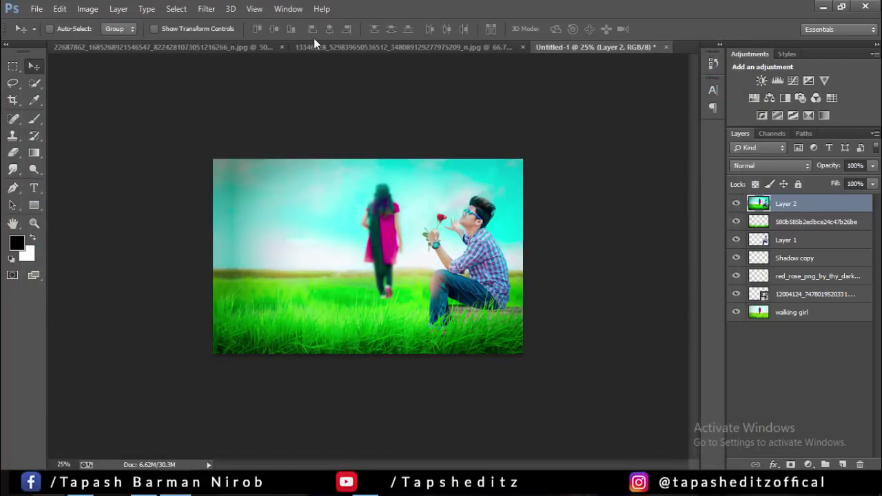
- Set the canvas zoom to 33.33% and reopen the Camera Raw Filter on Layer 2
key(ctrl+minus)
key(ctrl+minus)
key(ctrl+minus)
key(ctrl+minus)
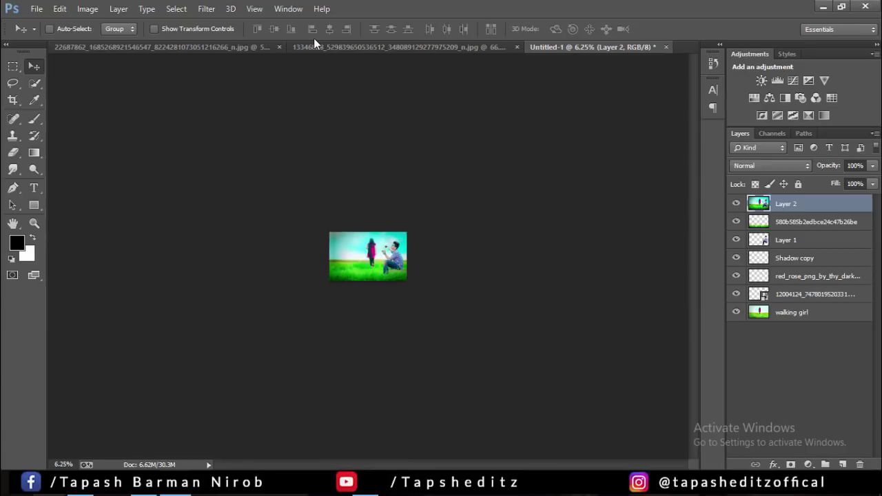
key(ctrl+plus)
key(ctrl+plus)
key(ctrl+plus)
key(ctrl+plus)
key(ctrl+plus)
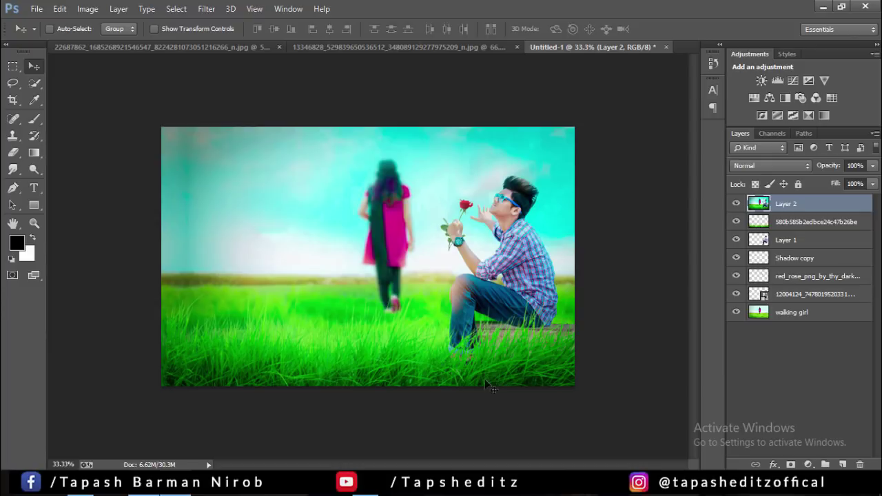
click(206, 8)
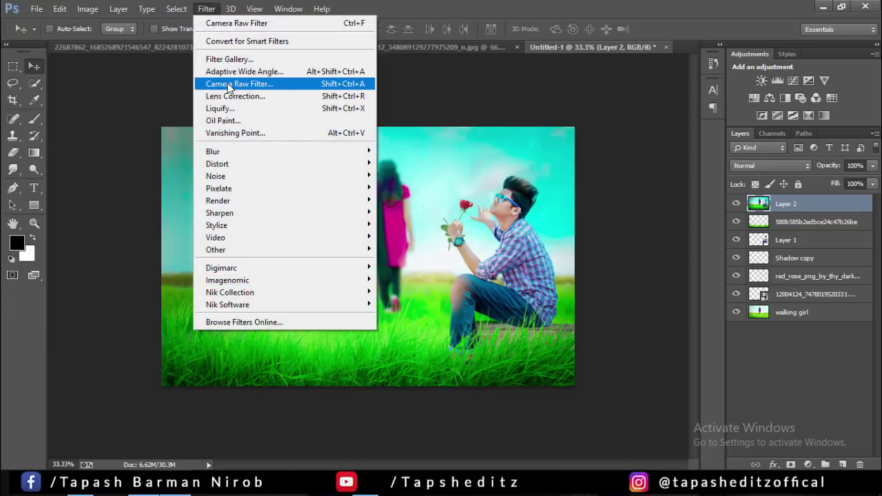
click(228, 84)
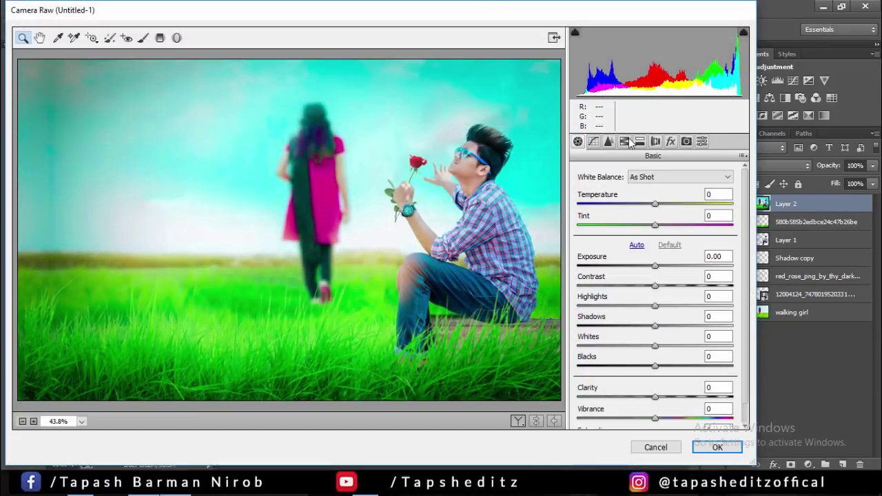
- Shift HSL hues to Greens -17, Yellows -12, Blues -16 and apply the filter
click(625, 141)
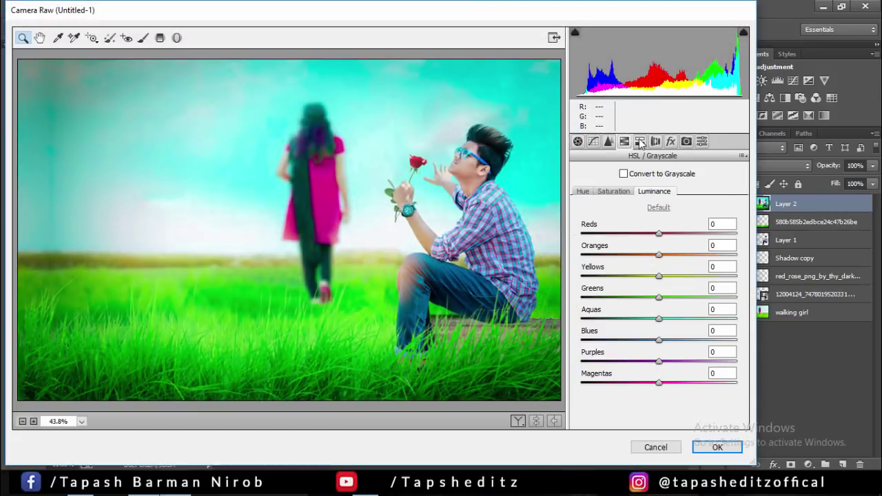
click(613, 191)
click(582, 192)
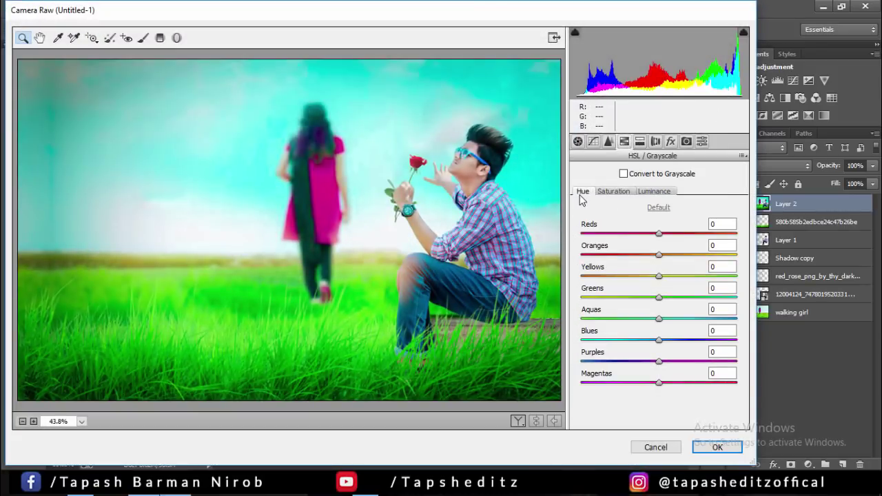
mouse_move(659, 297)
mouse_down()
mouse_move(646, 296)
mouse_move(651, 277)
mouse_up()
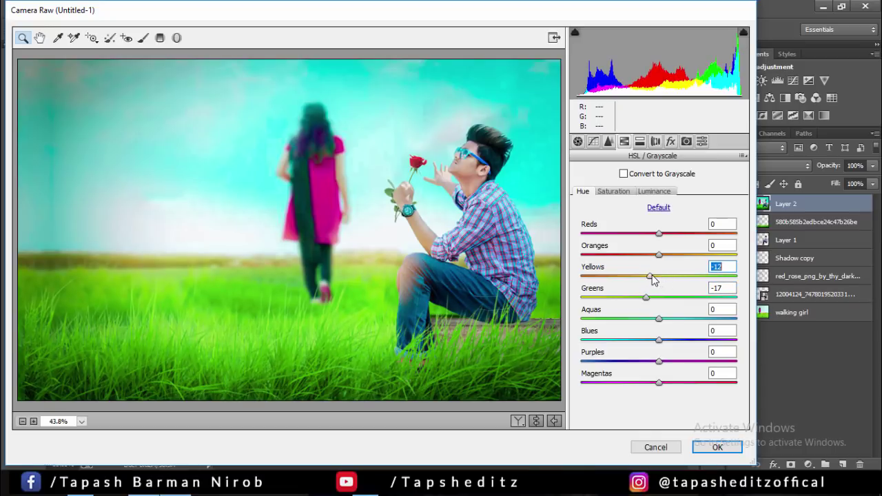
mouse_move(659, 339)
mouse_down()
mouse_move(700, 339)
mouse_move(630, 328)
mouse_move(666, 328)
mouse_move(648, 329)
mouse_up()
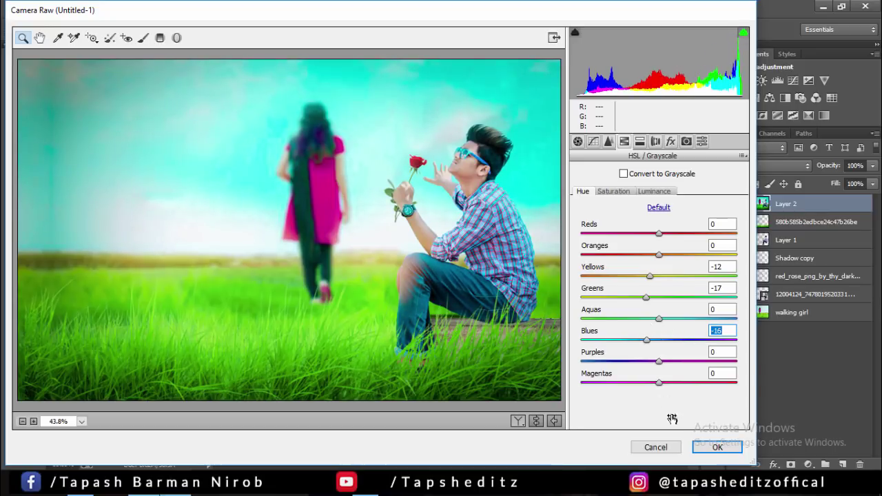
click(720, 447)
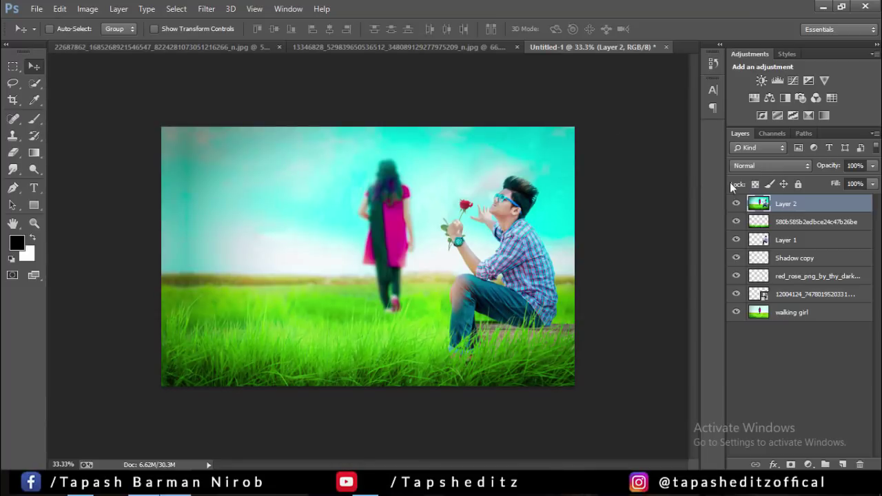
click(366, 491)
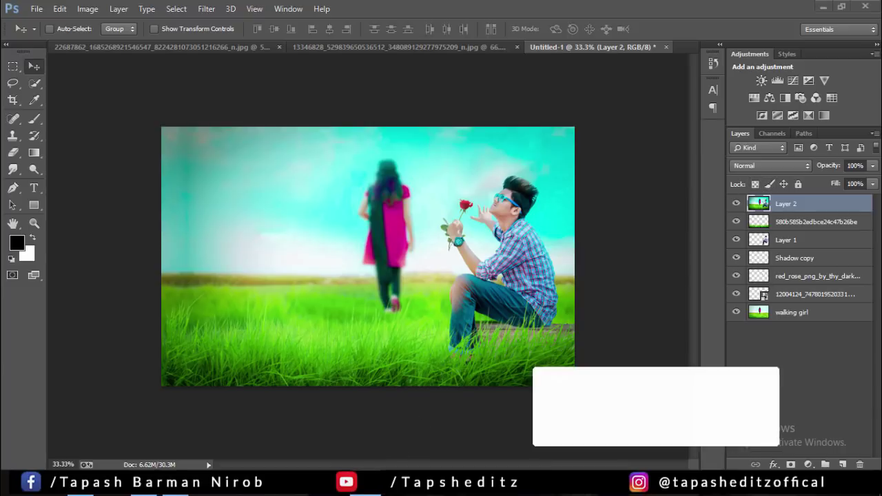